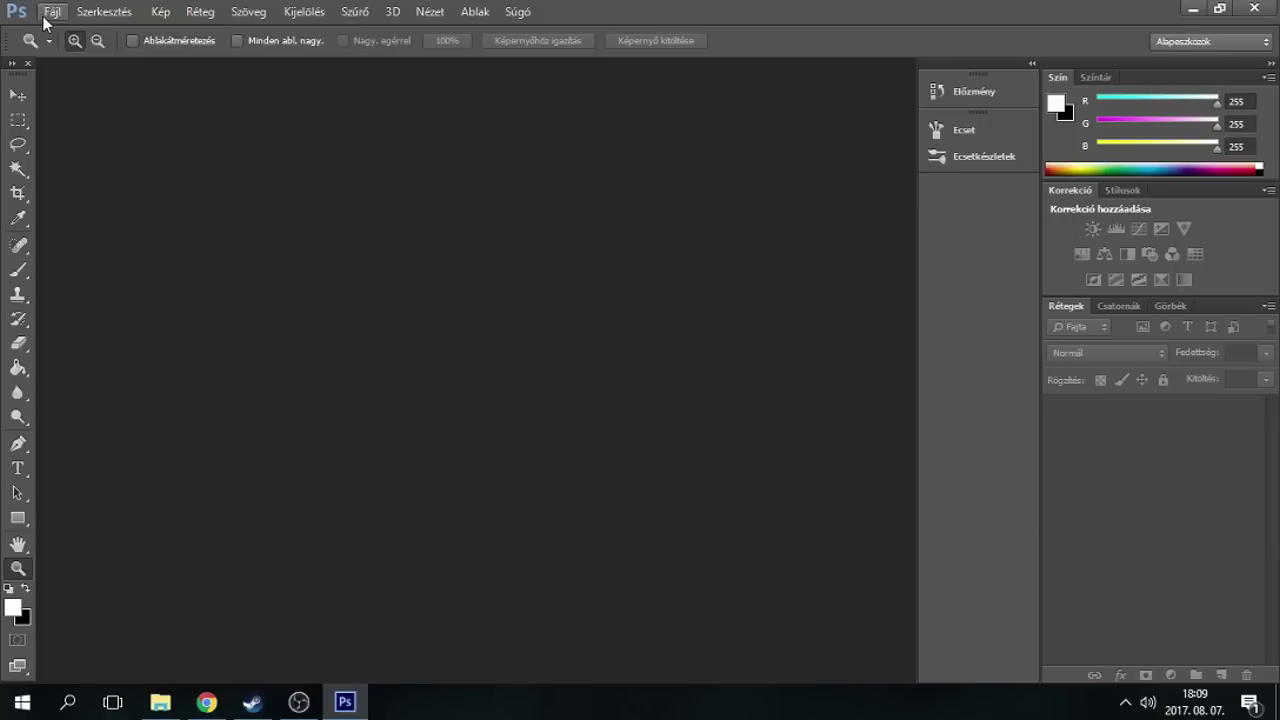
- Browse for a file to open in the készindexképek folder inside the Csati folder on the desktop
click(52, 11)
click(74, 52)
click(430, 205)
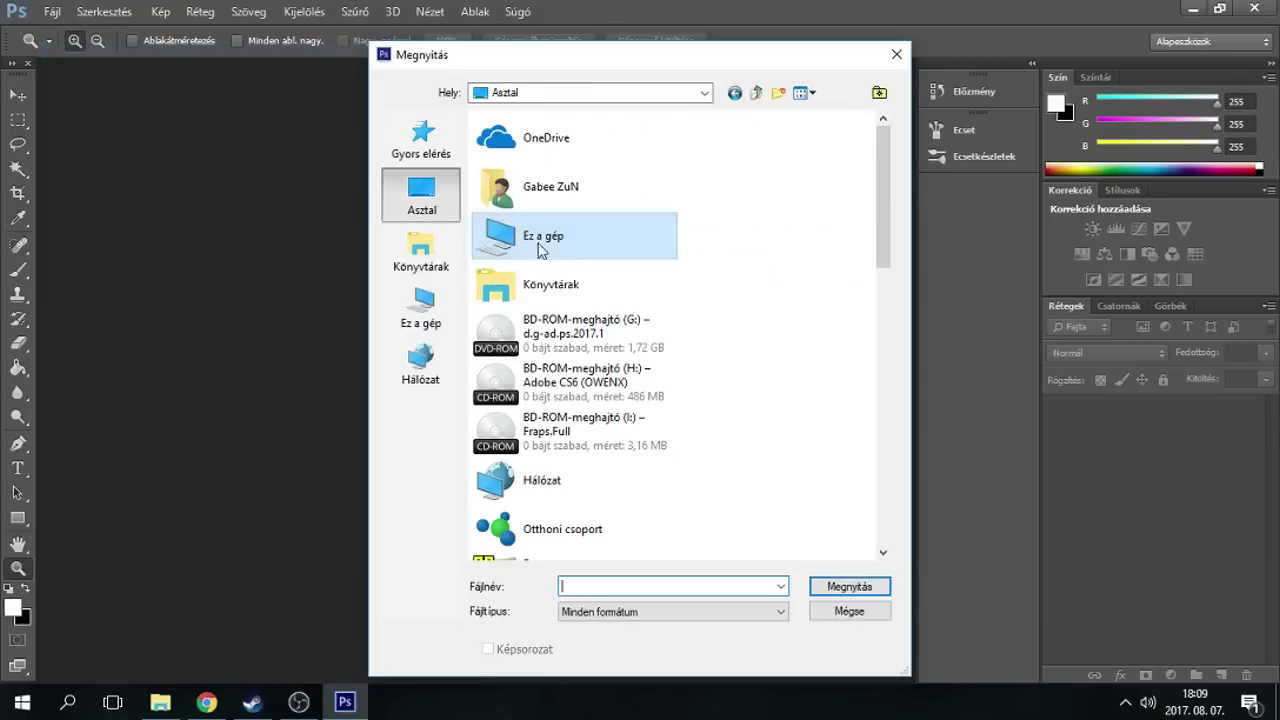
scroll(560, 400, down, 3)
scroll(578, 466, down, 3)
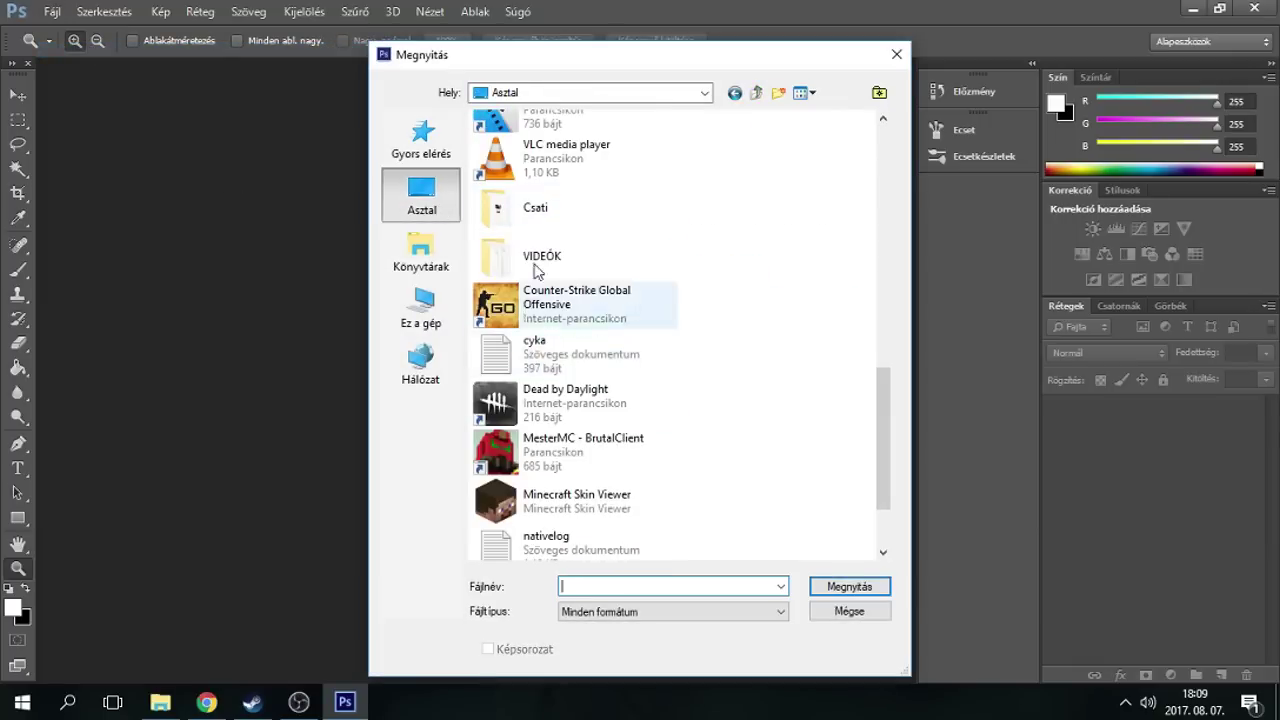
click(545, 218)
double_click(546, 216)
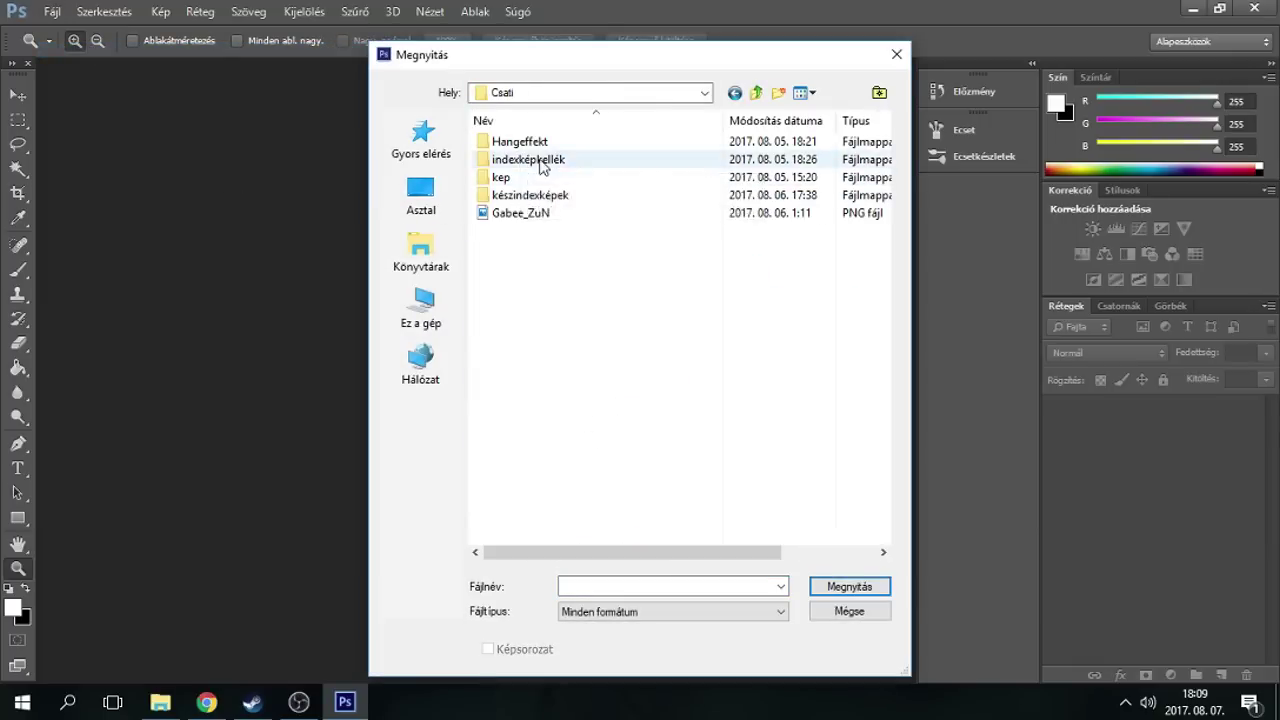
double_click(574, 194)
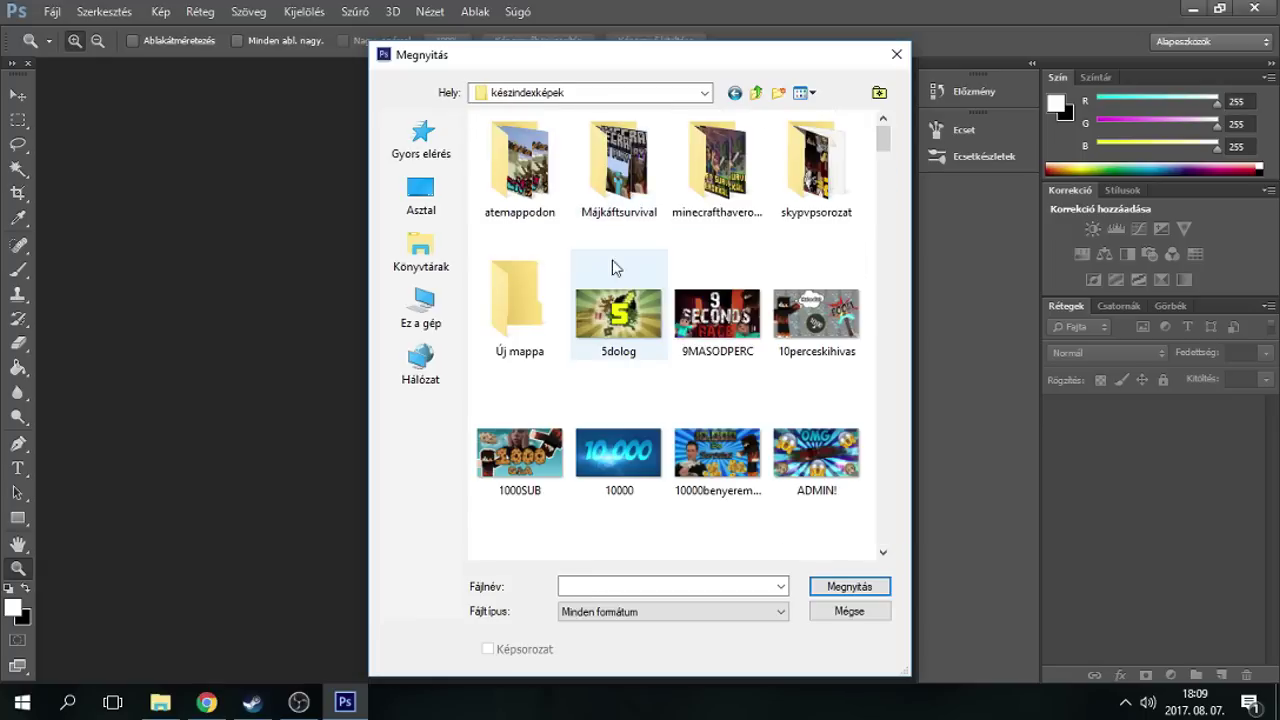
- Open the image védett from the készindexképek folder
scroll(630, 332, down, 5)
scroll(630, 332, down, 5)
click(623, 290)
scroll(630, 300, down, 10)
click(520, 165)
scroll(886, 274, up, 1)
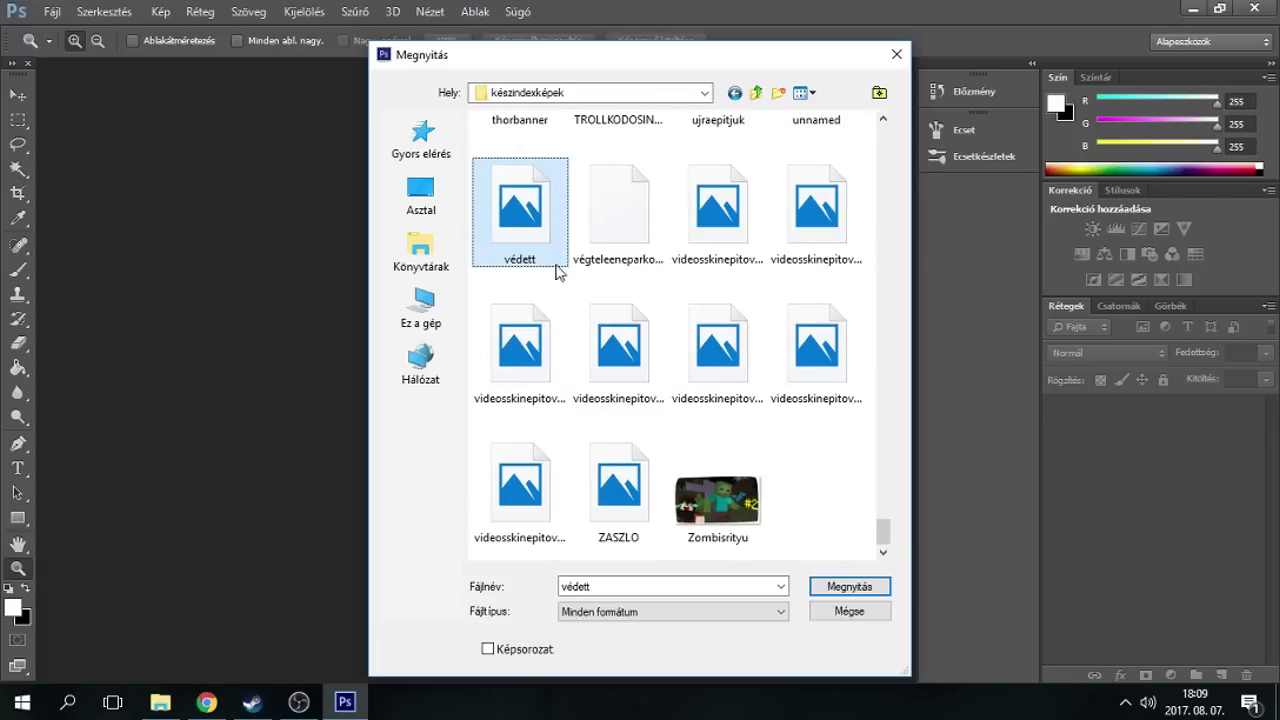
click(842, 588)
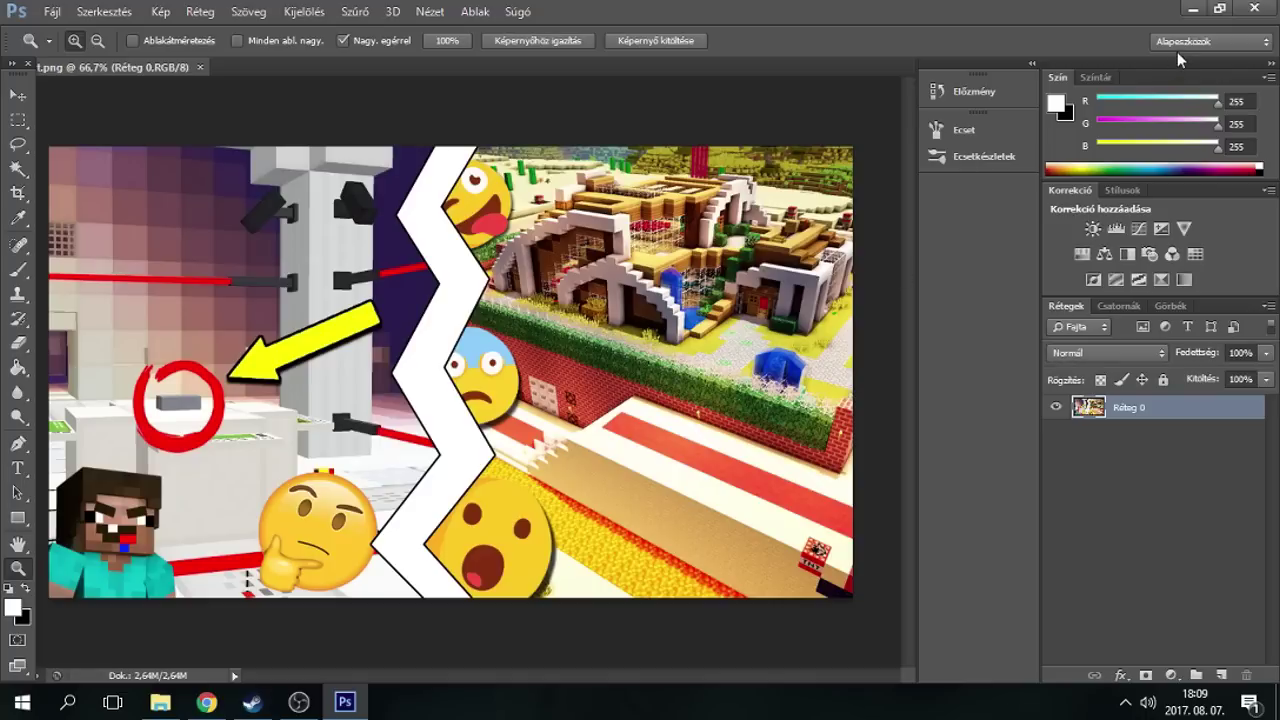
- Reset the default Alapeszközök (Essentials) workspace layout
click(1183, 41)
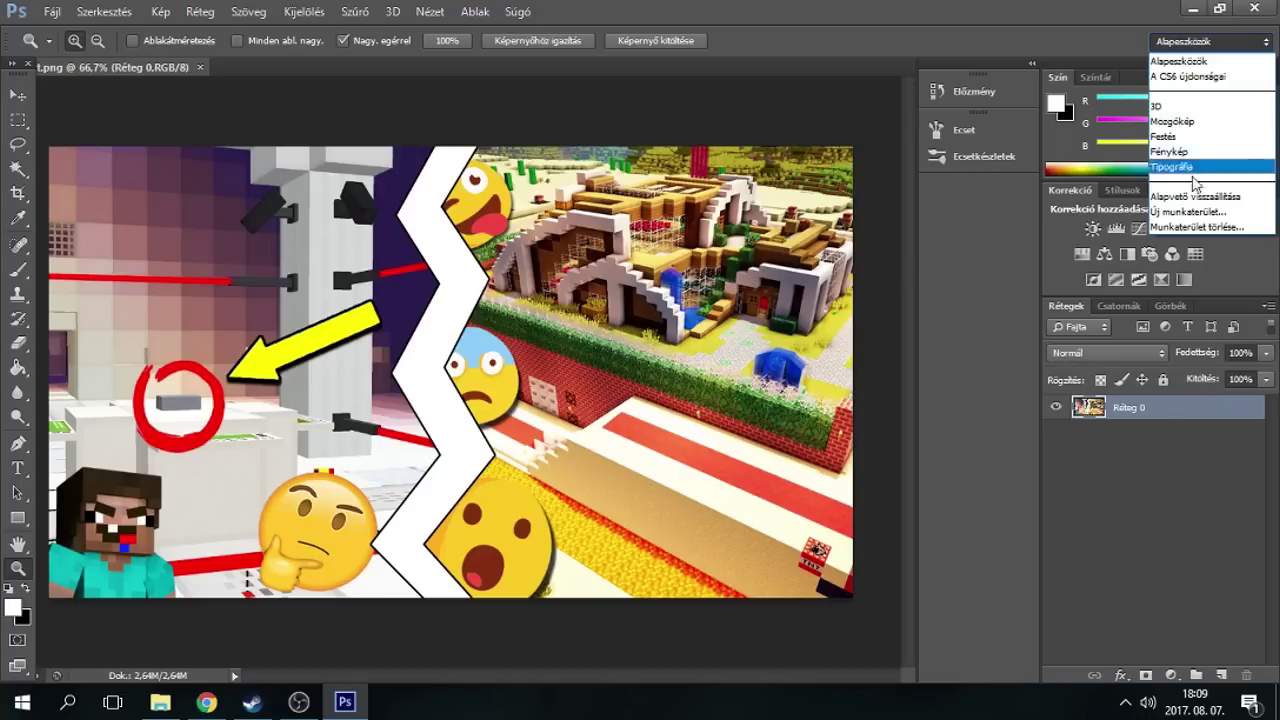
click(1105, 192)
- Clear the entire picture on layer Réteg 0 using rectangular marquee selections, and deselect
click(12, 122)
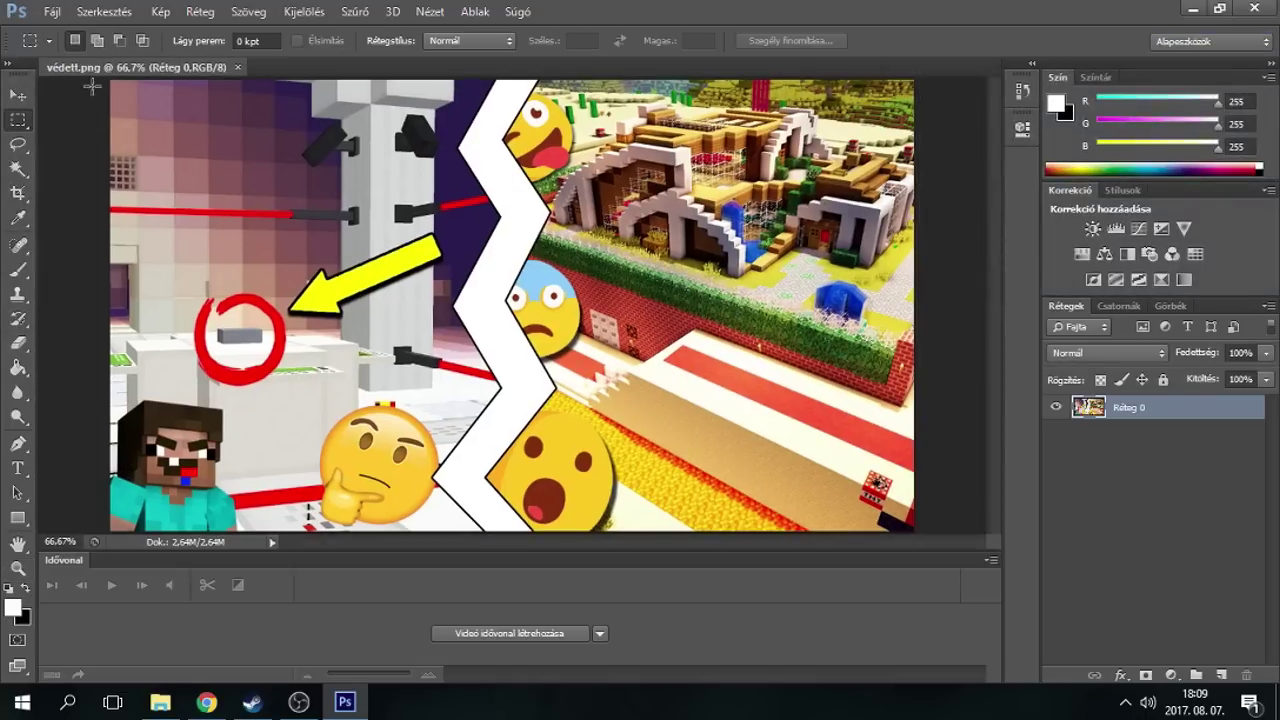
drag(88, 84, 1188, 568)
key(Delete)
drag(905, 418, 12, 10)
key(Delete)
key(ctrl+d)
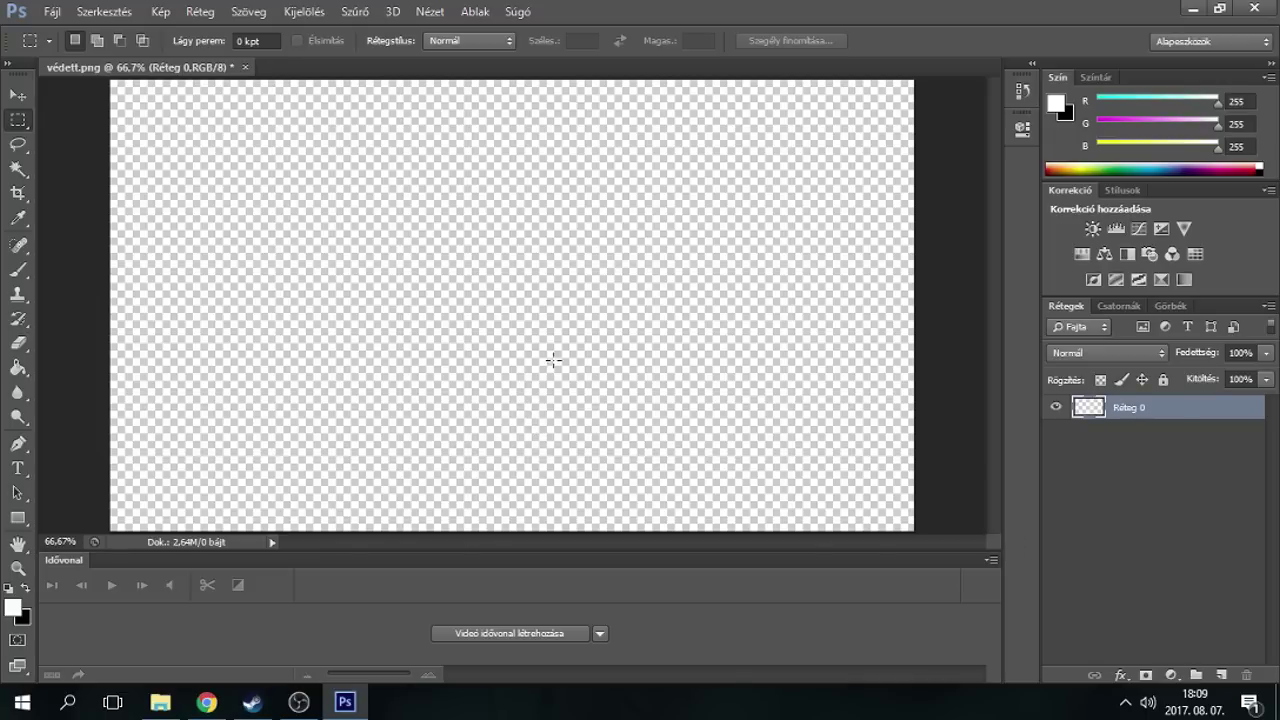
- Search for and launch Minecraft, and load the HogyanEpitsd world
click(68, 702)
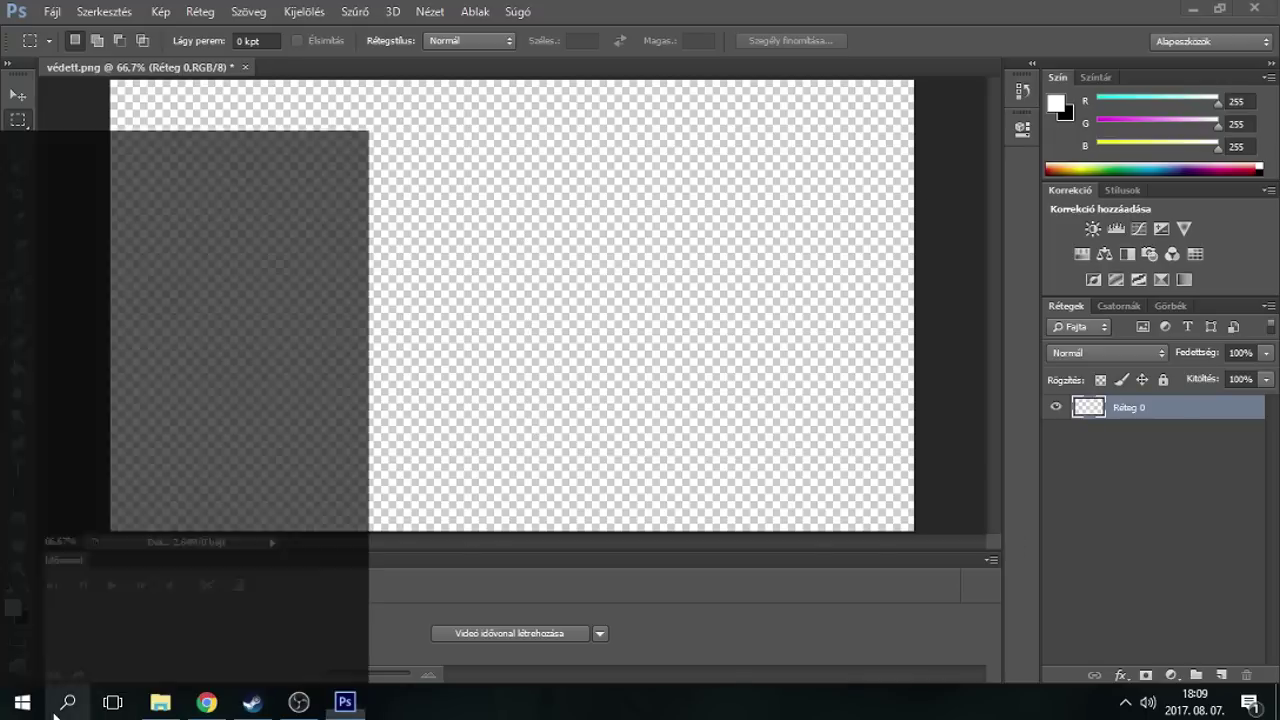
text(mine)
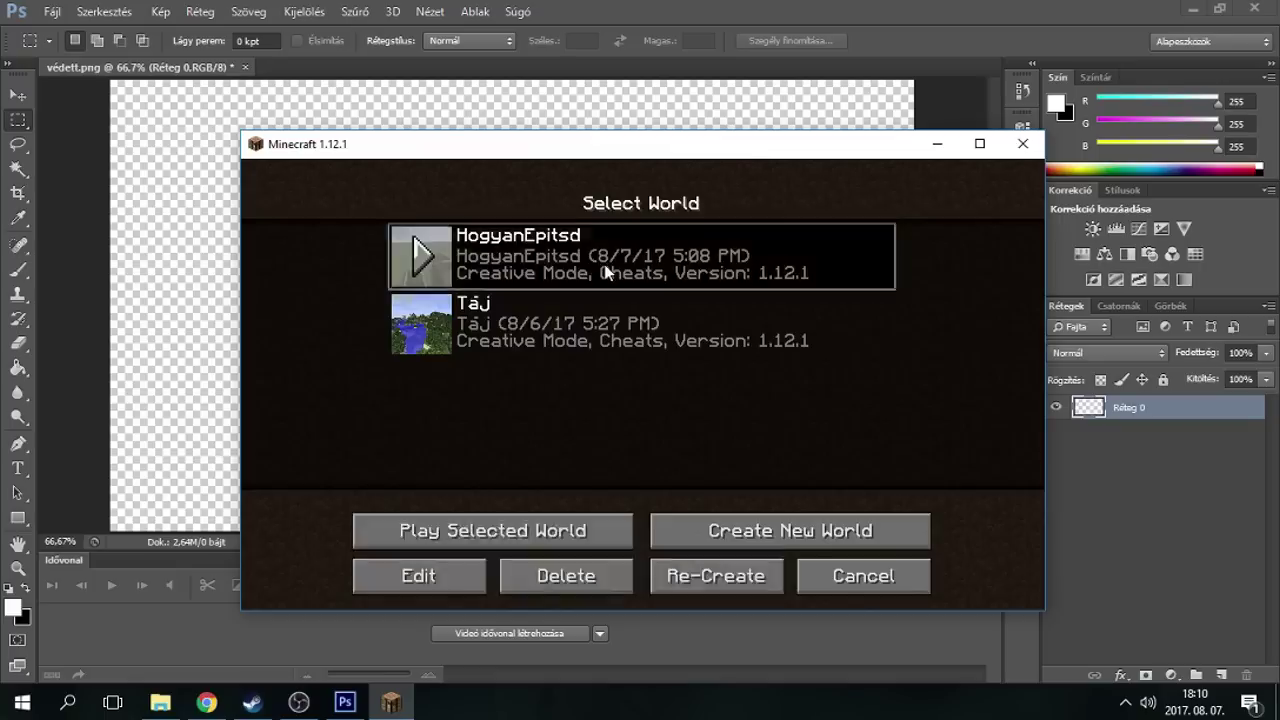
double_click(604, 266)
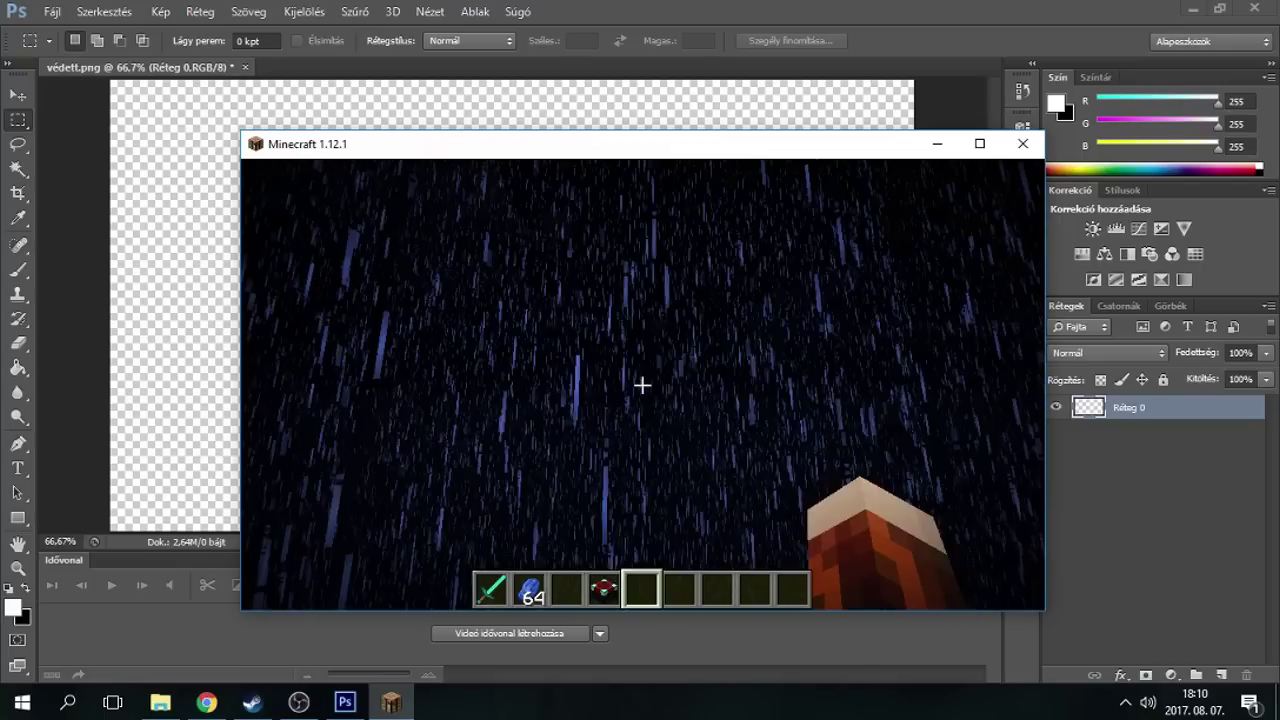
- Turn off the rain in the Minecraft world with the /toggledownfall chat command
mouse_move(642, 384)
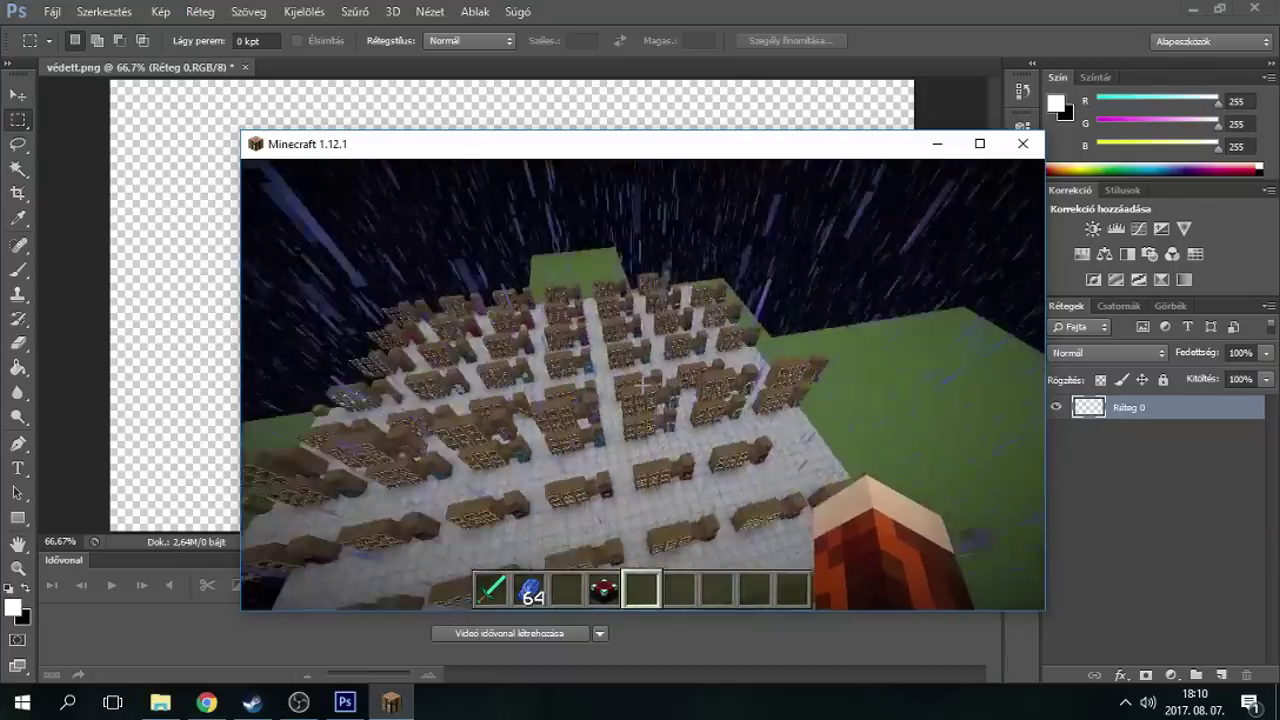
text(/toggledo)
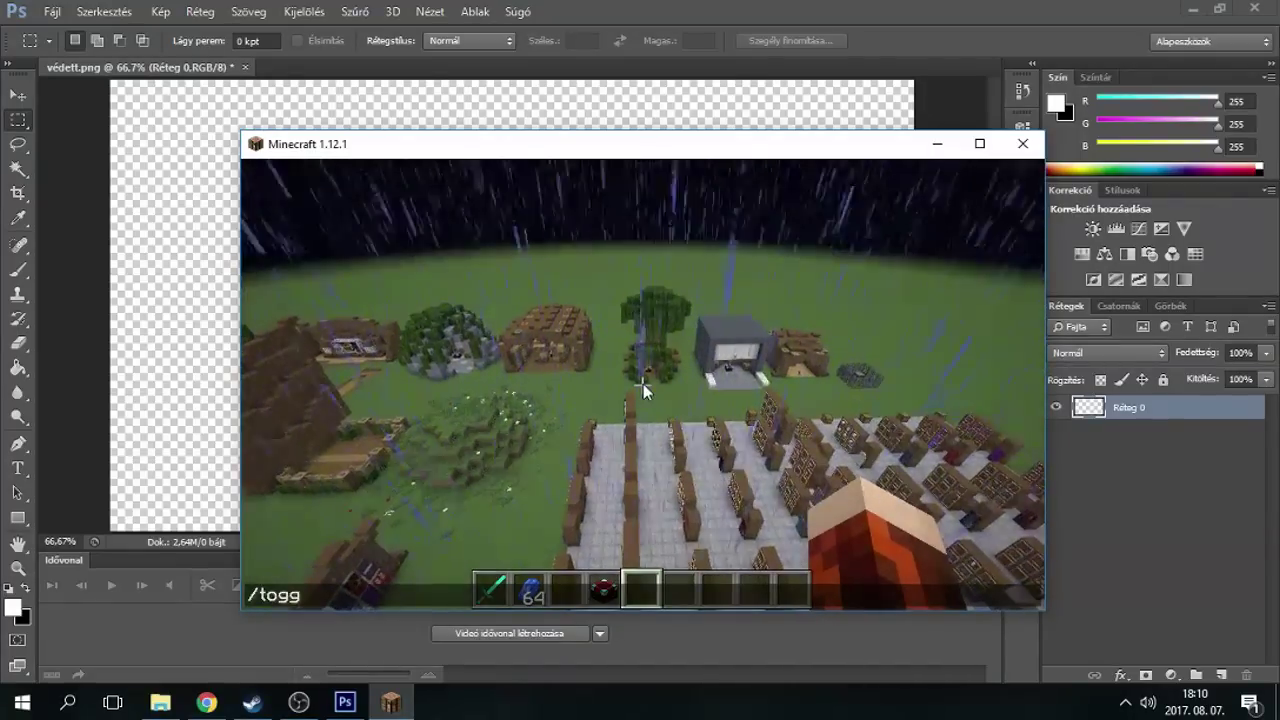
text(wnfall)
key(Return)
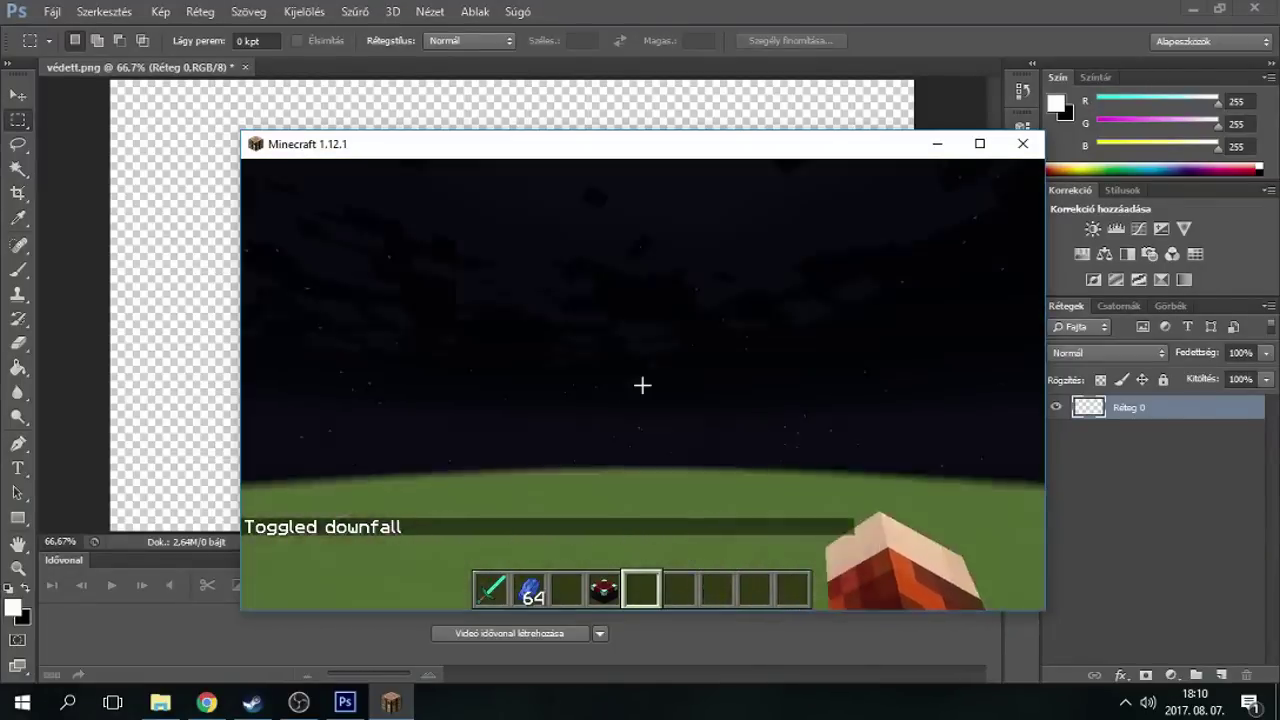
key(t)
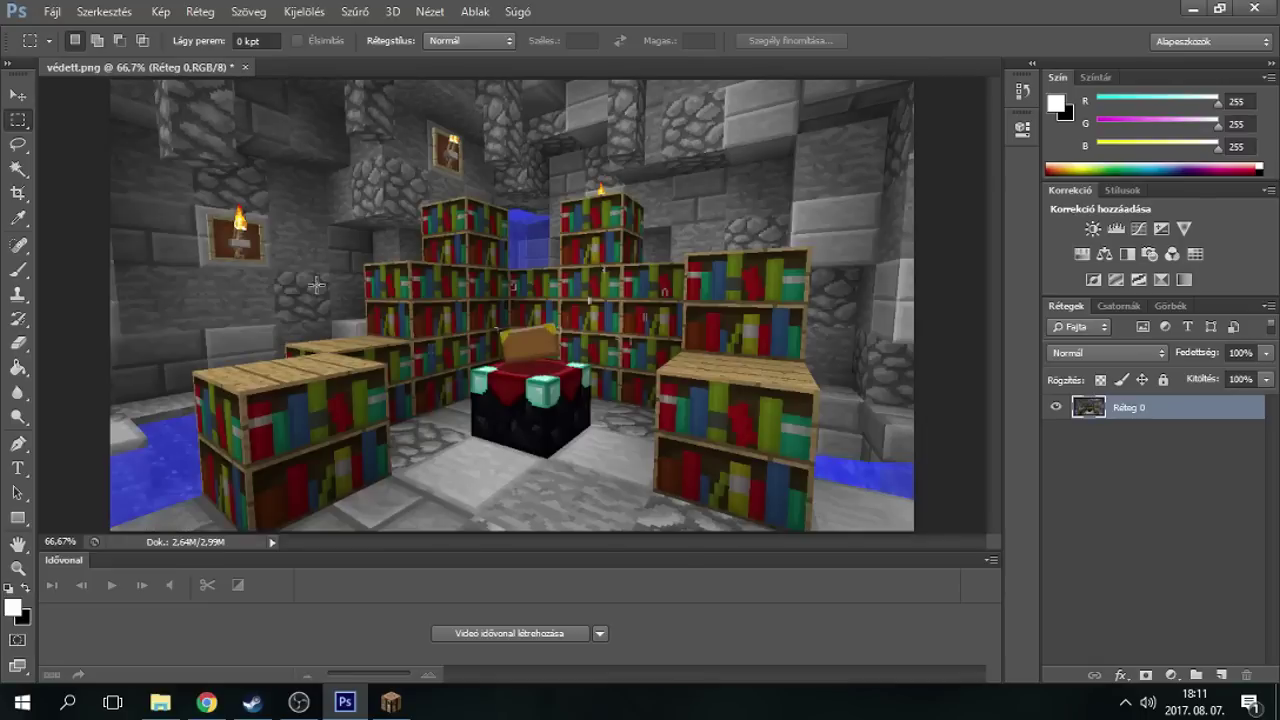
- Fit the whole enchanting room image to the screen
key(h)
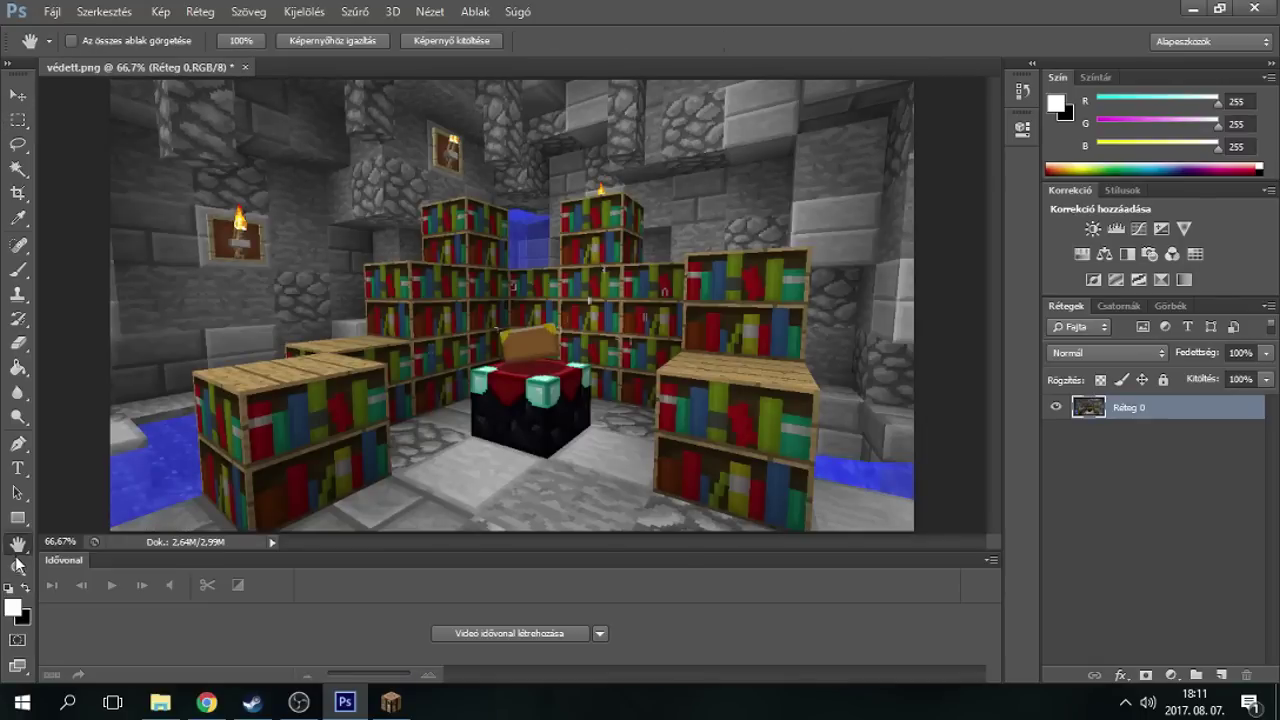
click(344, 40)
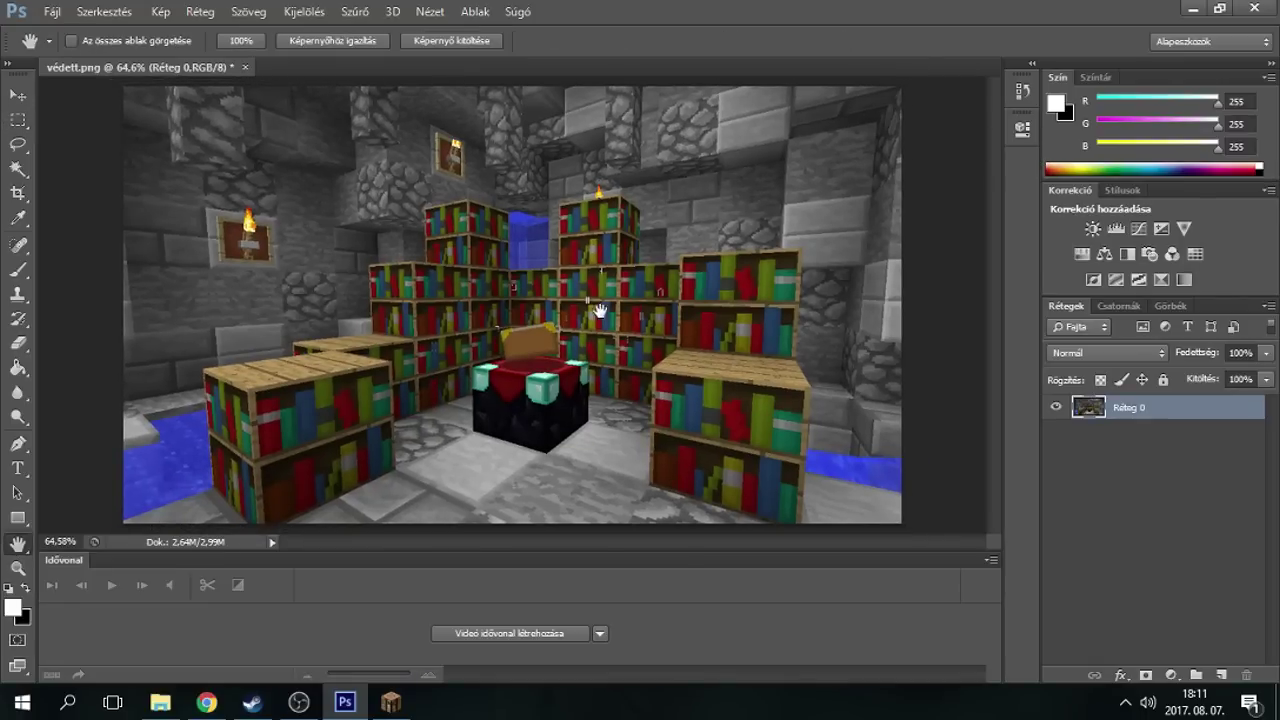
mouse_move(205, 705)
- Start a Pen tool path along the bottom edges of the front-left bookshelf, working at 300% zoom
click(17, 567)
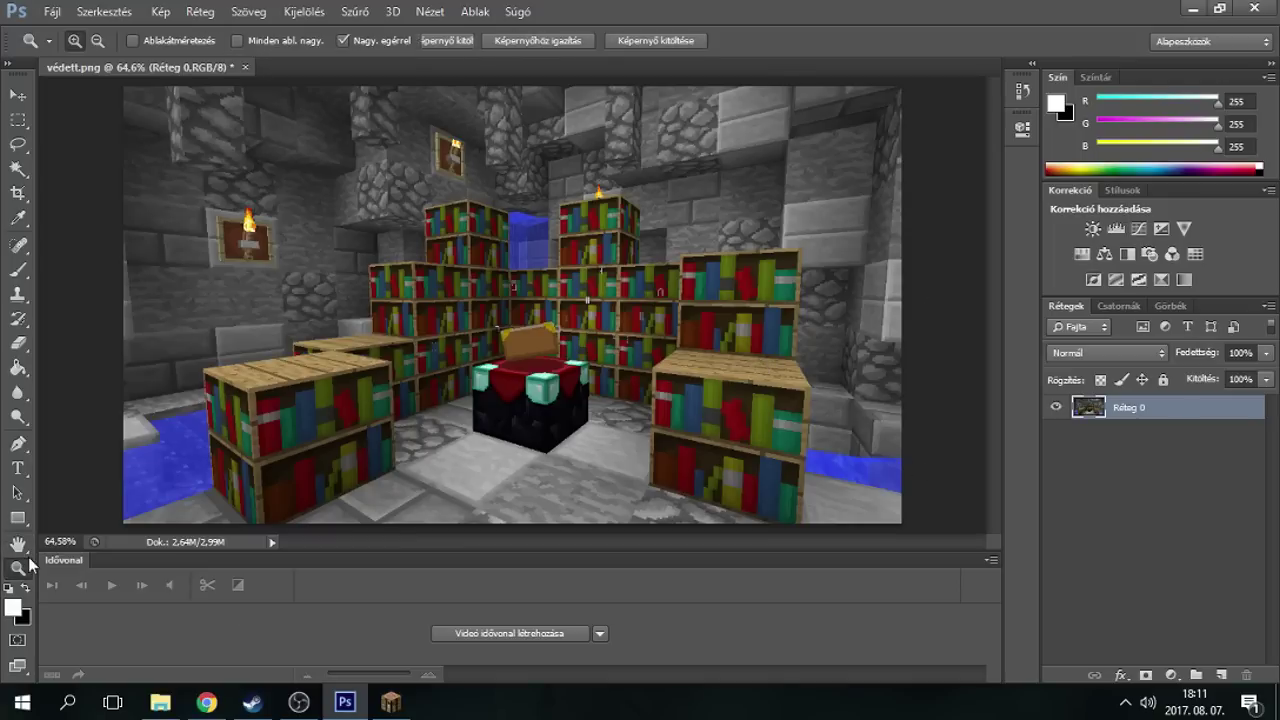
click(282, 493)
click(282, 493)
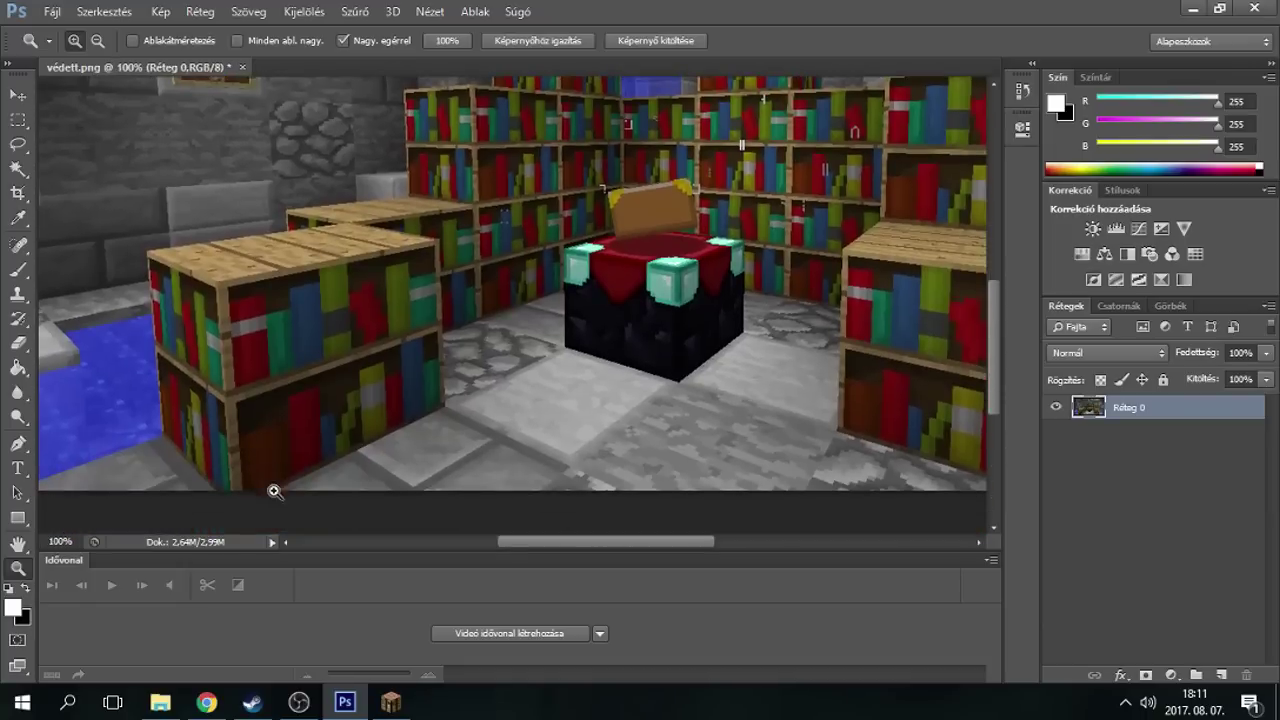
click(271, 489)
click(249, 483)
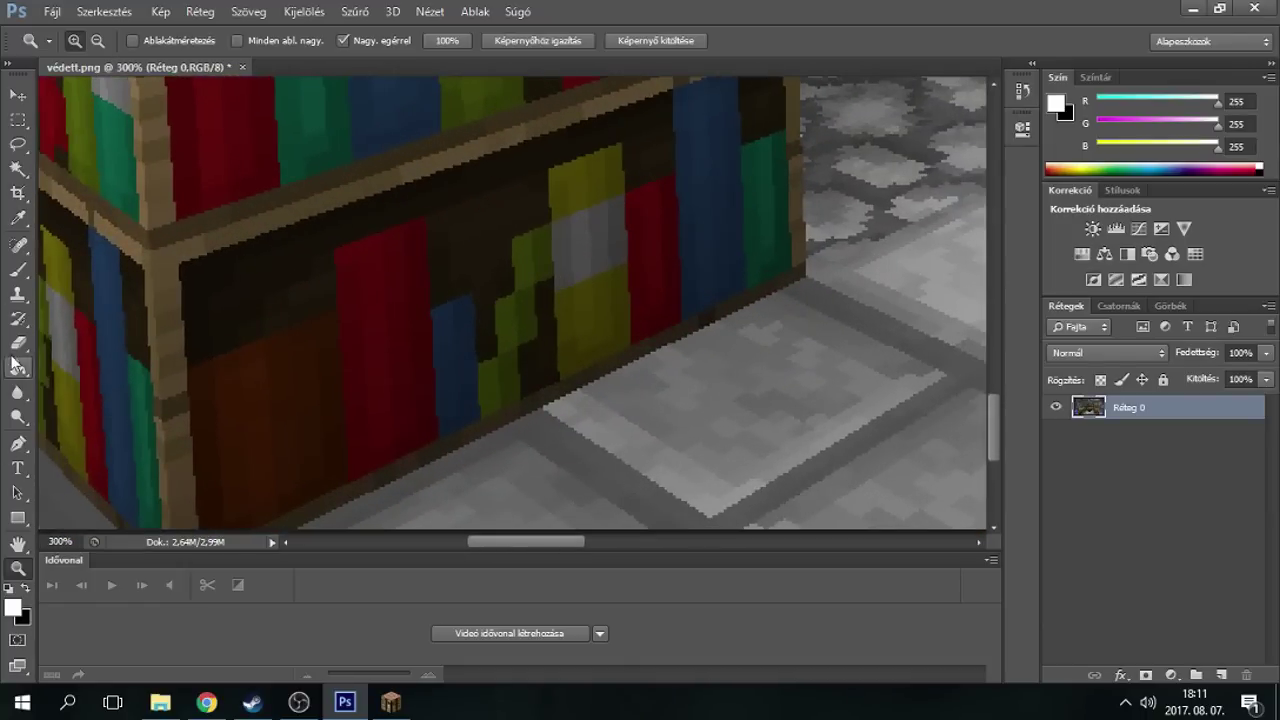
click(17, 447)
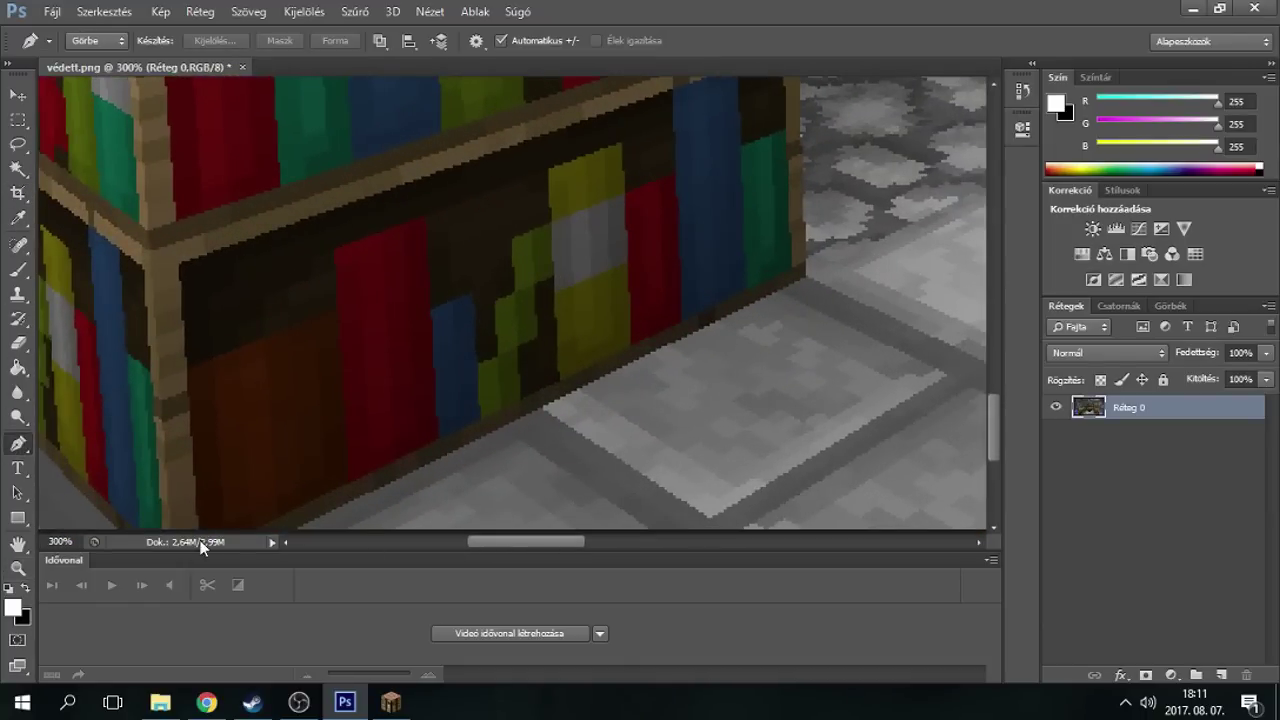
scroll(257, 471, down, 3)
click(122, 471)
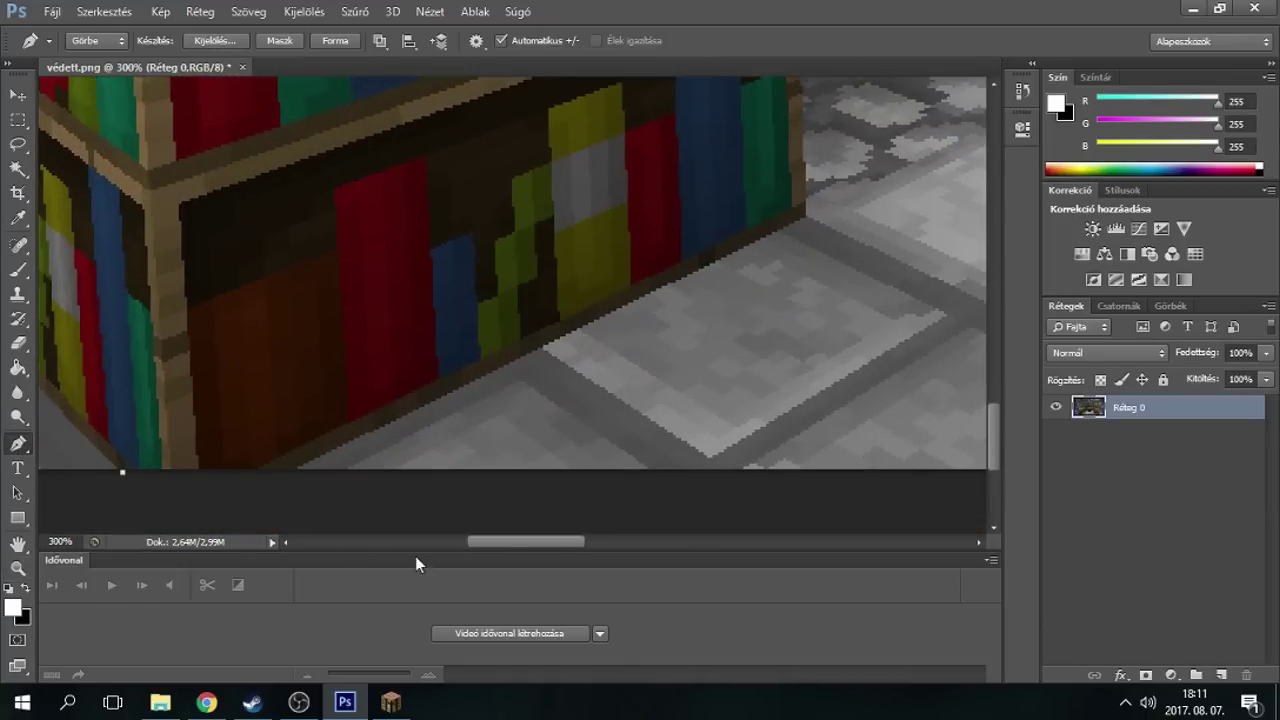
drag(517, 545, 461, 545)
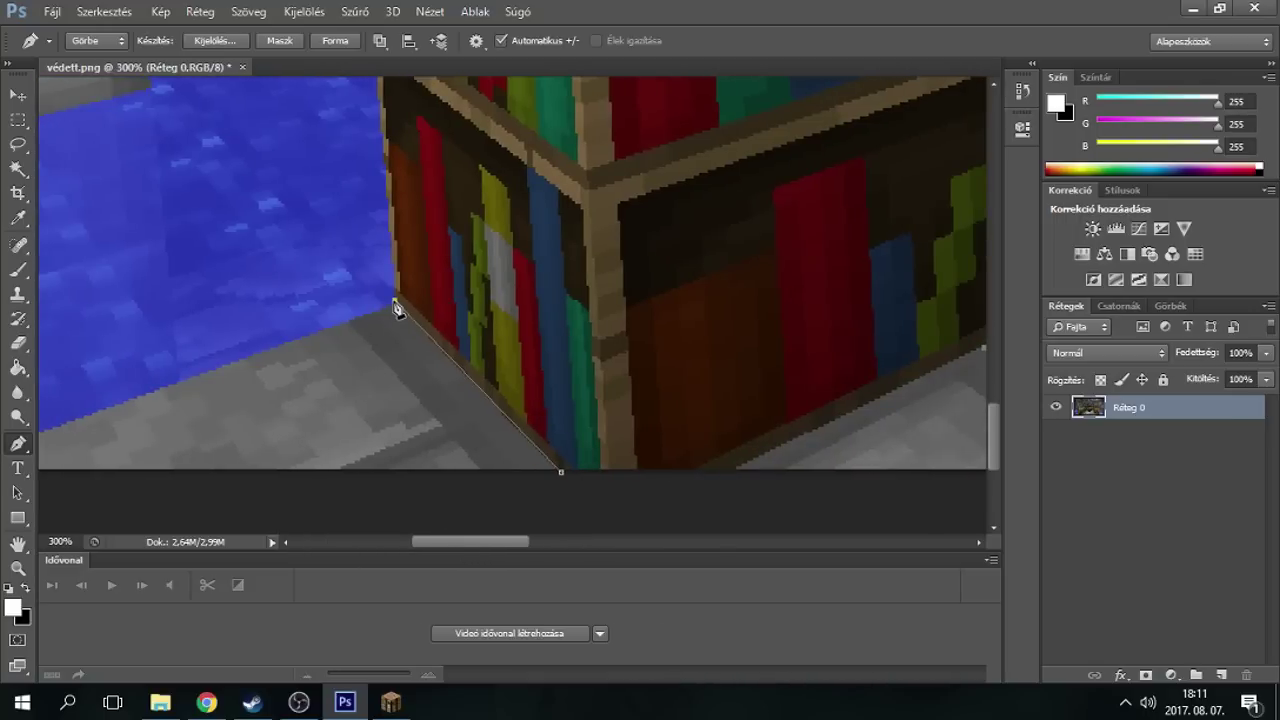
- Extend the path up the outer side of the front-left bookshelf and along its wooden top edge
scroll(400, 314, up, 3)
scroll(401, 315, up, 5)
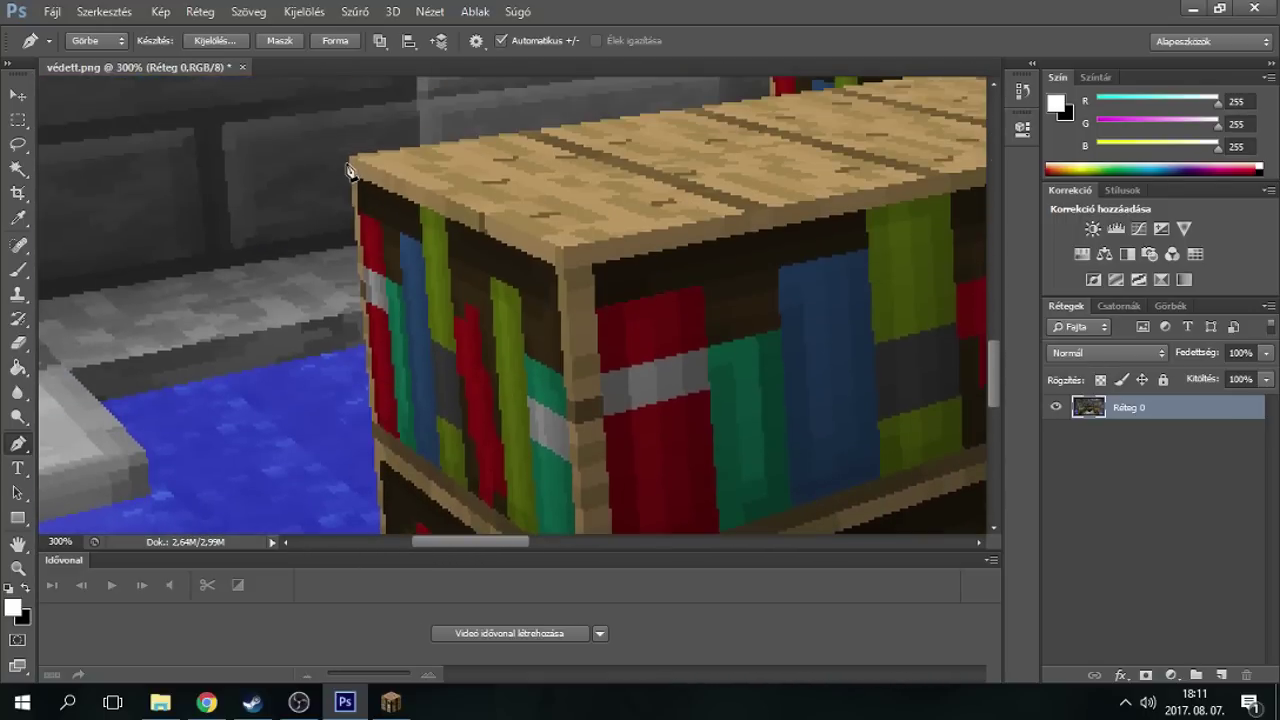
click(349, 170)
scroll(632, 497, up, 3)
drag(477, 538, 517, 526)
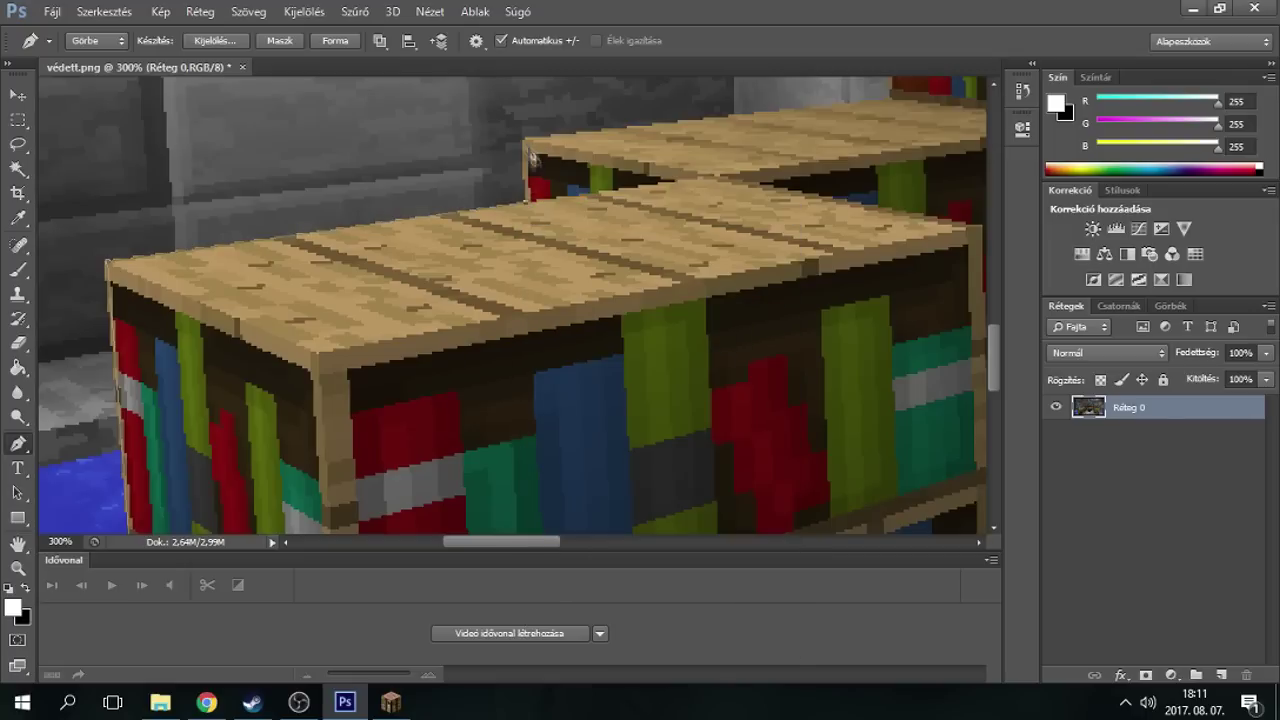
- Trace the path around the stepped bookshelves at the back left, up over the tall stack beside the water
scroll(513, 518, up, 2)
scroll(513, 518, up, 5)
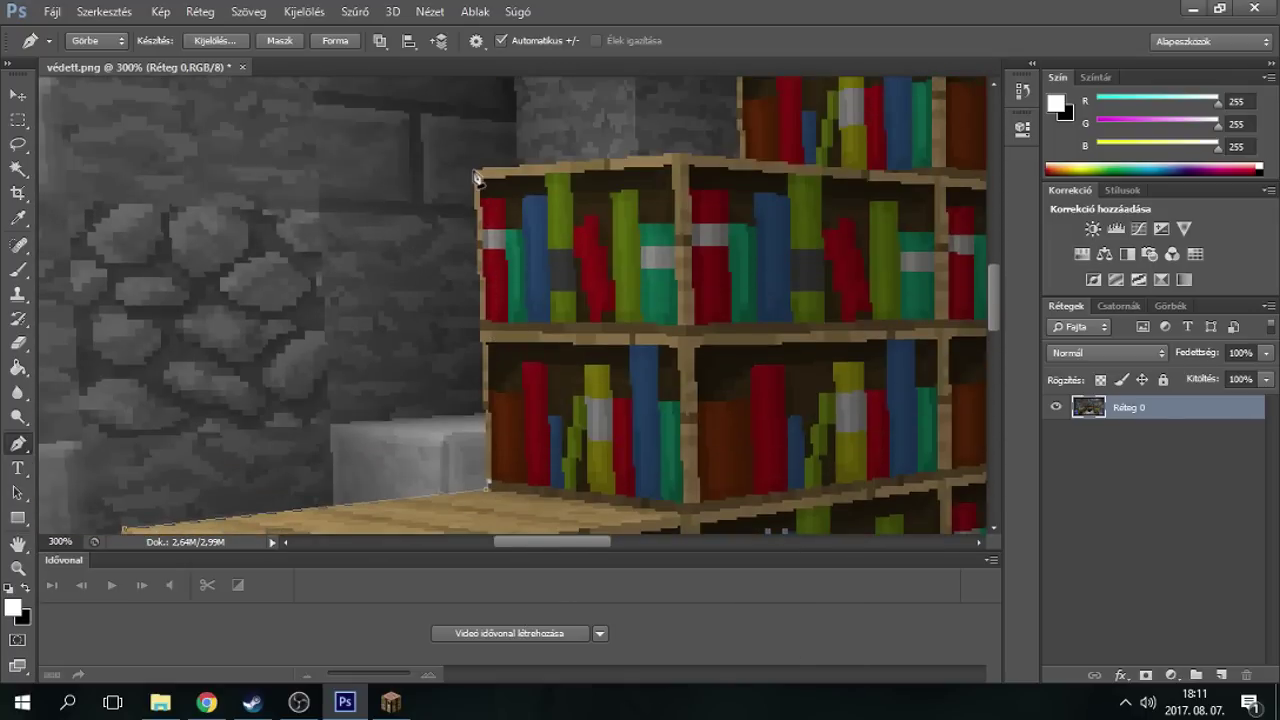
scroll(575, 537, up, 5)
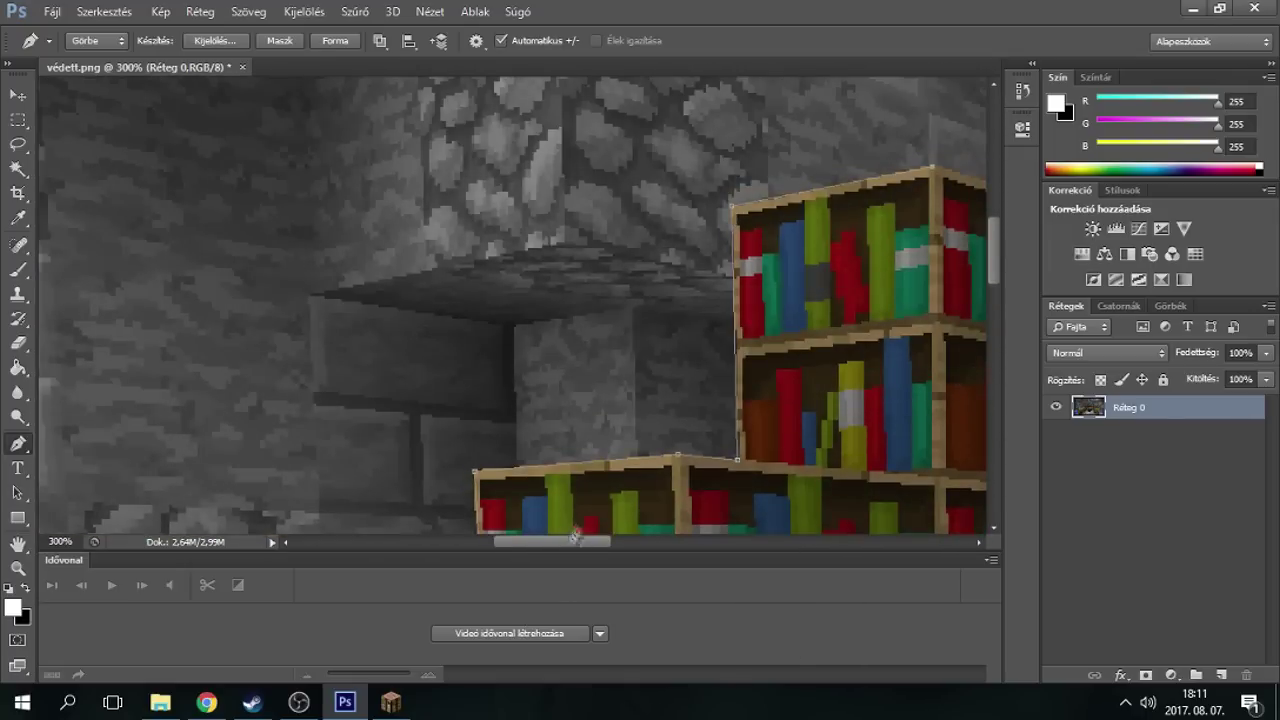
drag(575, 537, 628, 540)
scroll(632, 515, up, 3)
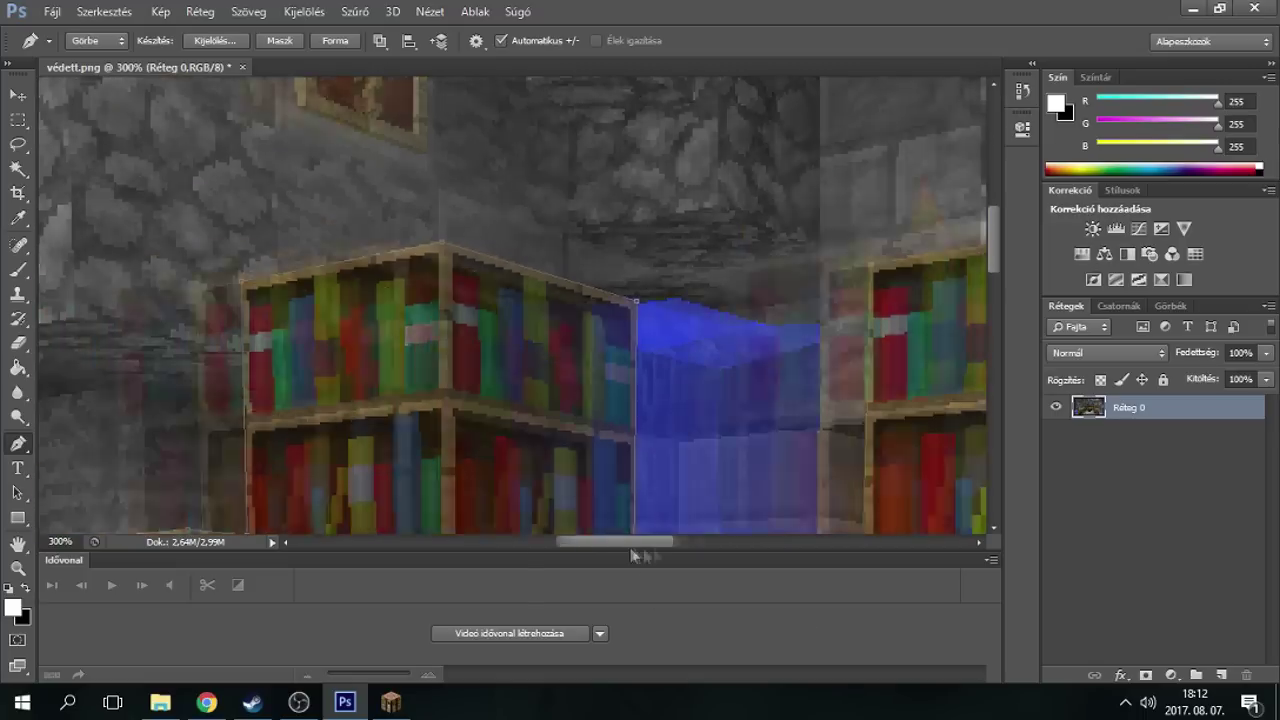
- Carry the path down around the water gap and over the tall bookshelf stack to the right of it
scroll(632, 555, right, 5)
scroll(640, 554, down, 2)
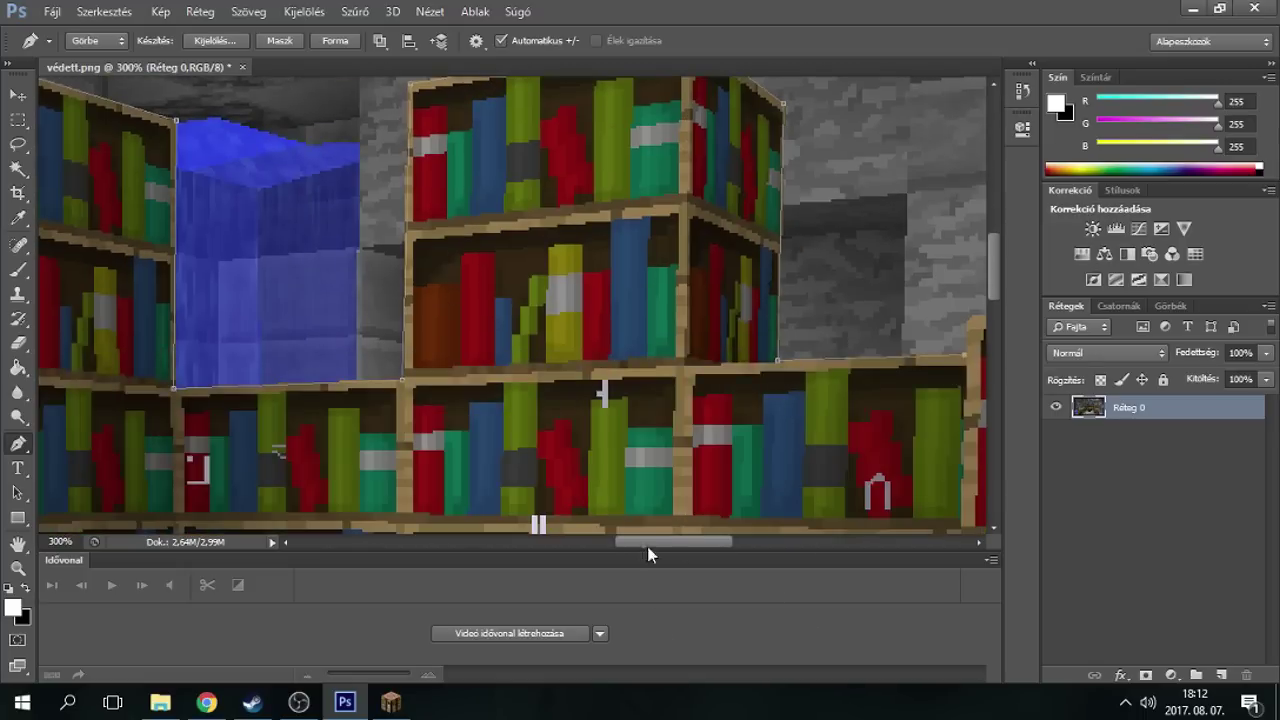
scroll(647, 546, up, 3)
- Trace the path around the right-hand bookshelves, down the outer side and back to the front shelf's inner bottom corner
scroll(725, 412, down, 5)
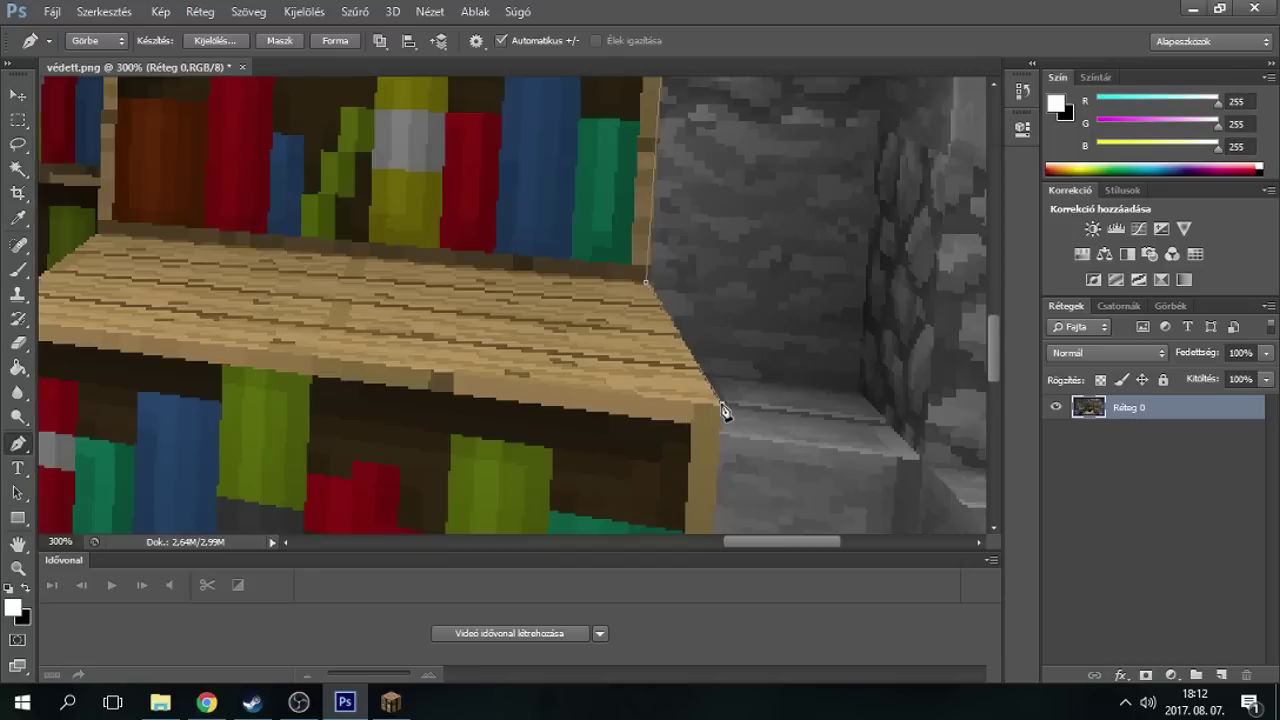
scroll(725, 412, up, 3)
click(677, 420)
click(543, 409)
scroll(808, 390, down, 5)
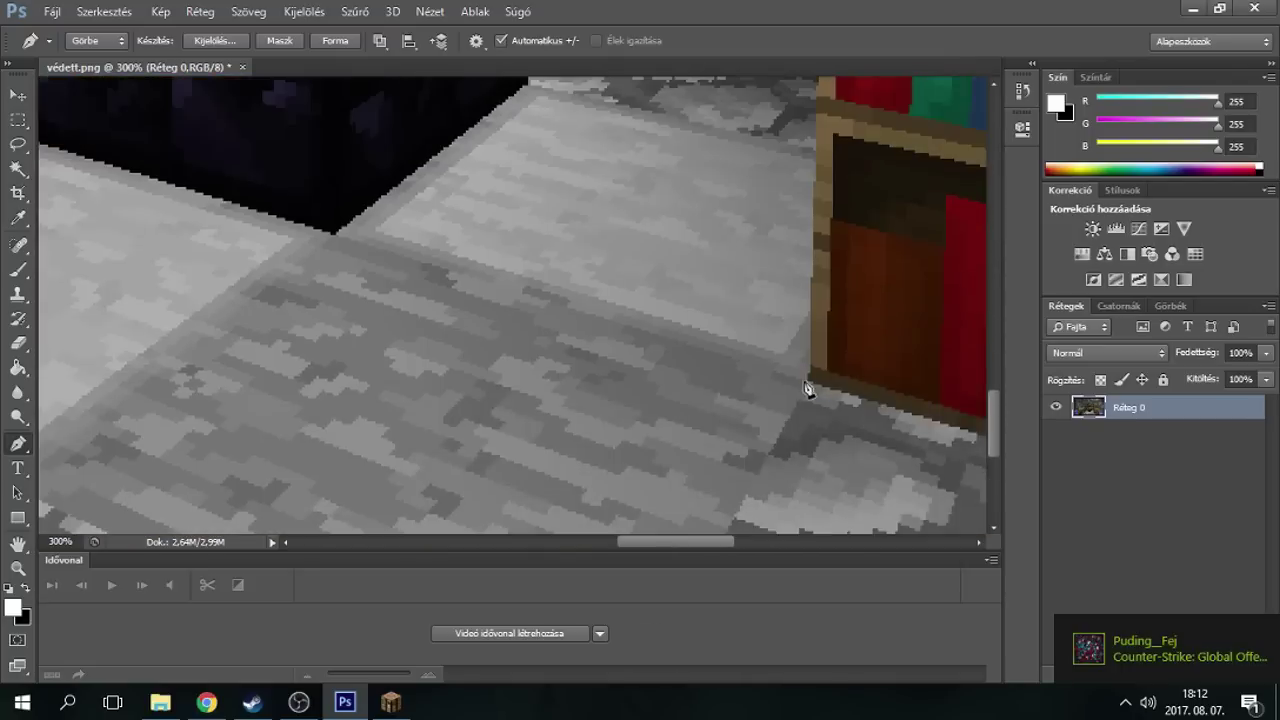
- Extend the path up the right bookshelf's inner side, along the back shelves and down to the enchanting table's front bottom corner
scroll(808, 390, up, 5)
click(818, 246)
click(528, 200)
click(526, 322)
click(334, 472)
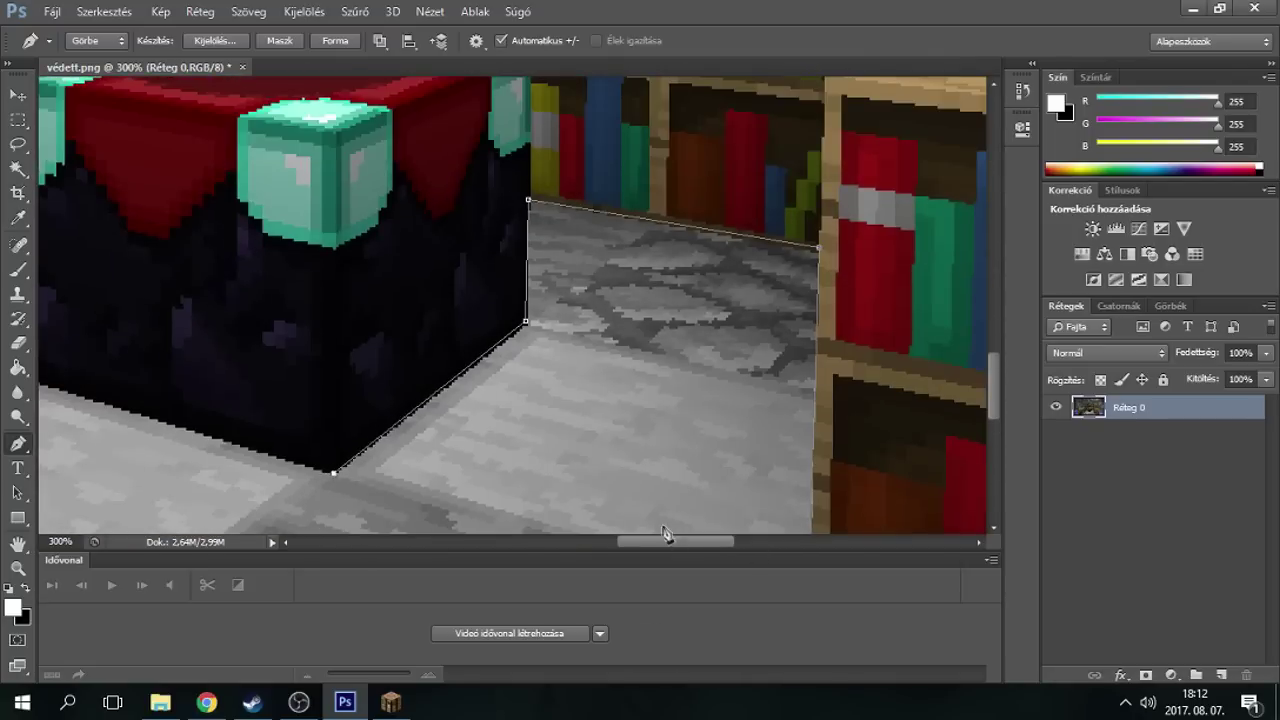
- Complete the path along the enchanting table's left side and the left shelves, back to the front-left bookshelf's bottom edge
scroll(663, 528, left, 5)
scroll(543, 449, left, 4)
scroll(543, 449, down, 3)
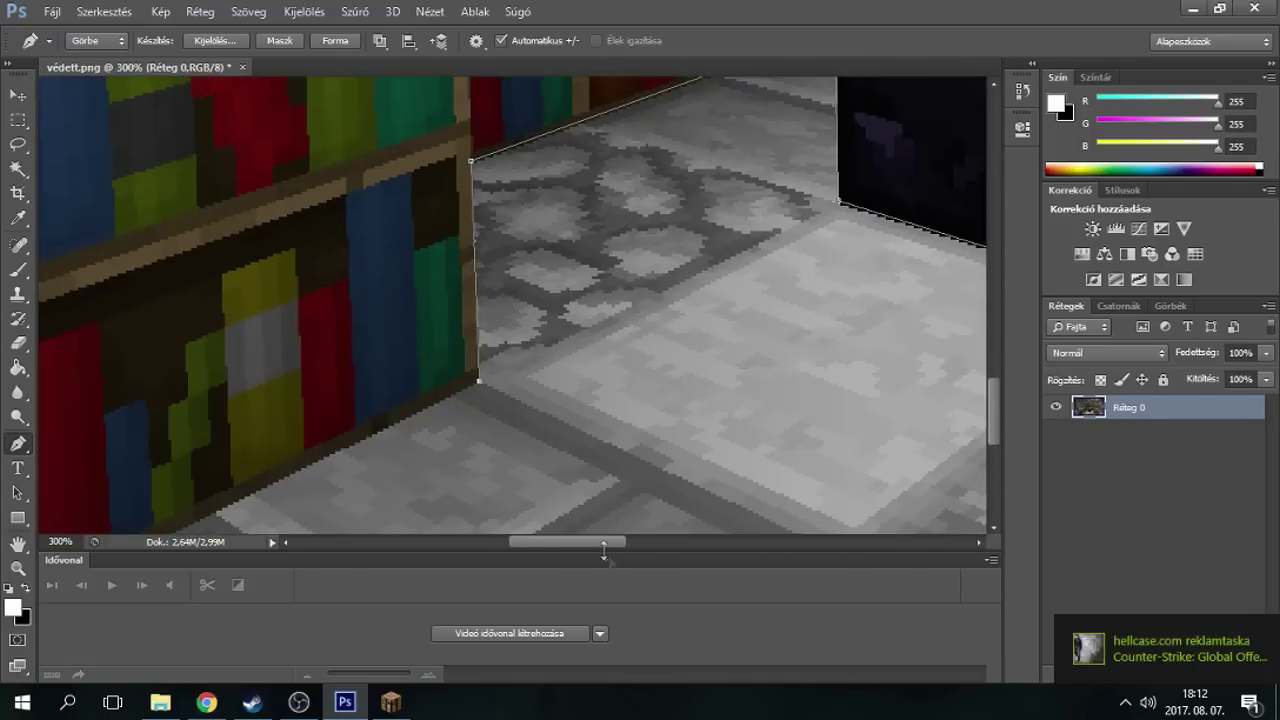
scroll(604, 548, down, 3)
scroll(604, 548, left, 3)
click(405, 386)
key(z)
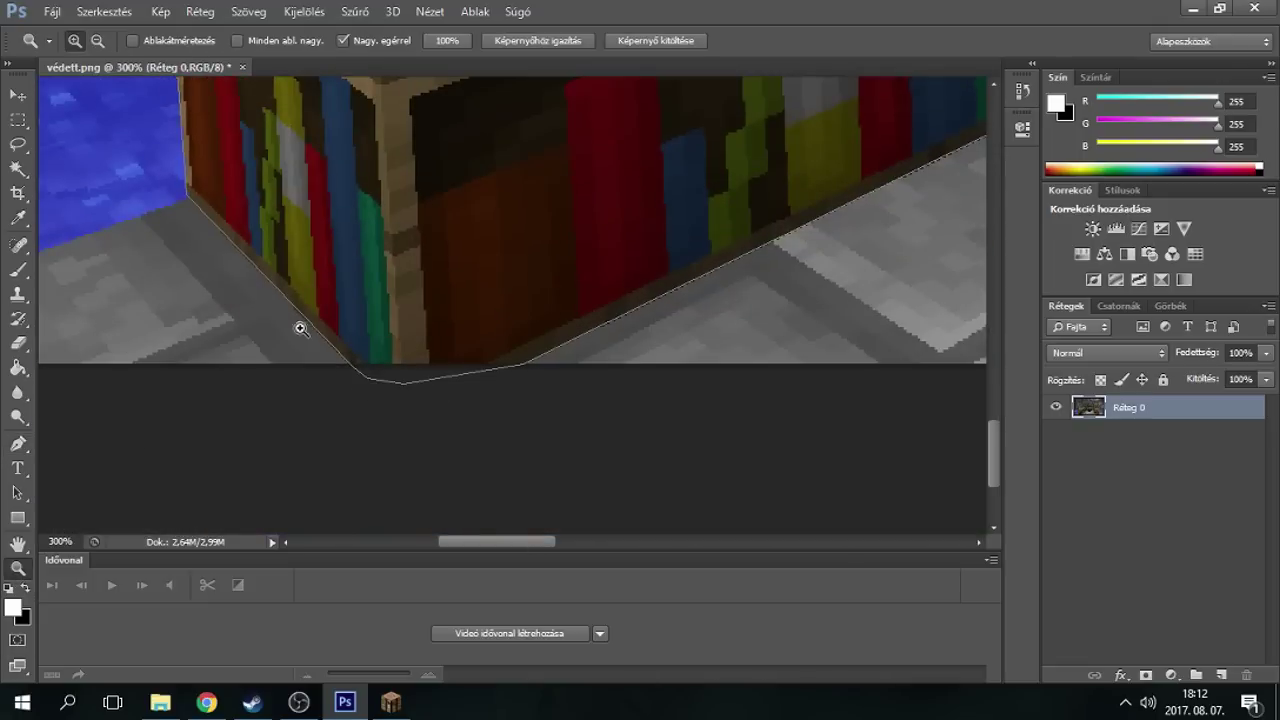
- Convert the closed path around the bookshelves and enchanting table into a new anti-aliased selection with 0 pixels of feather
scroll(300, 328, down, 10)
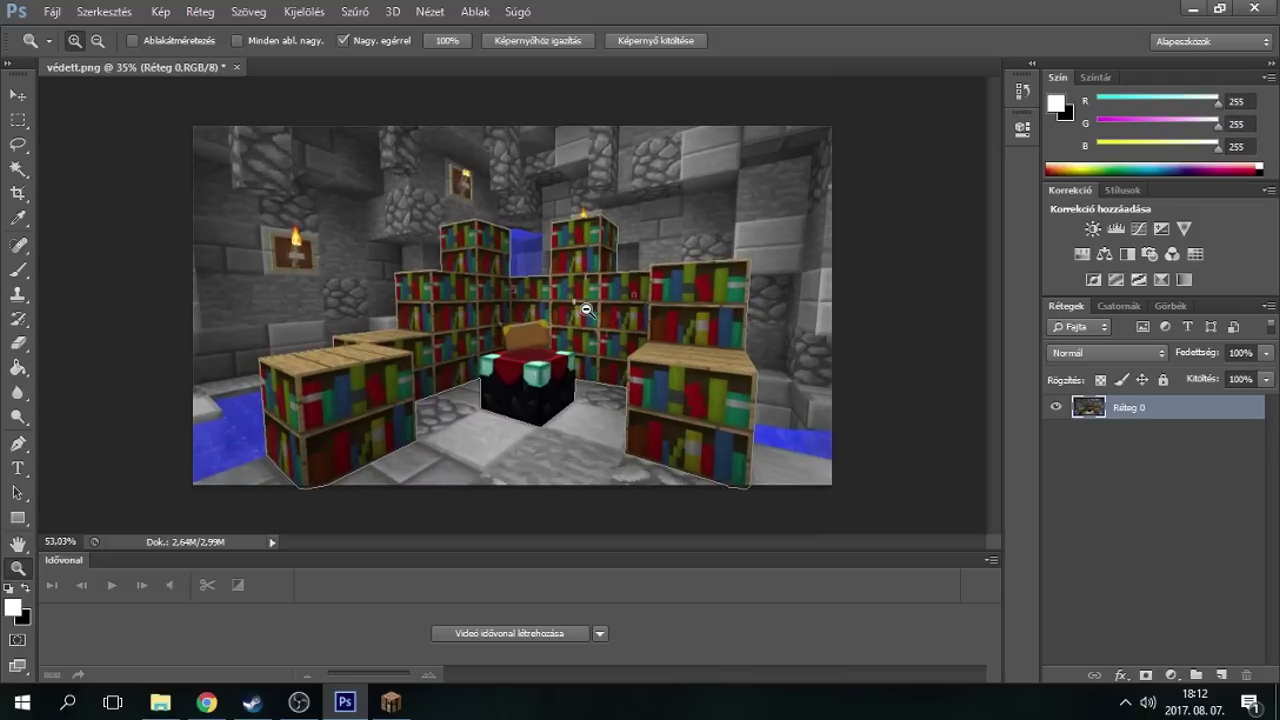
scroll(587, 310, up, 1)
click(18, 443)
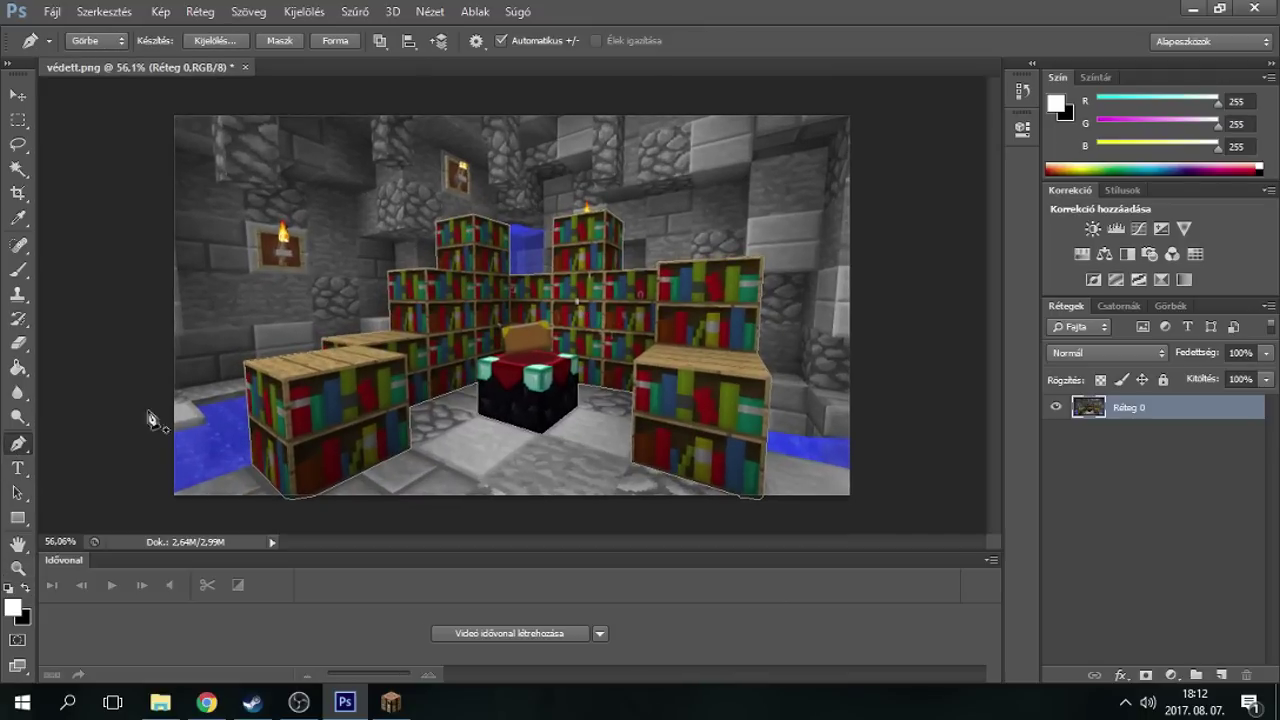
right_click(420, 268)
click(545, 336)
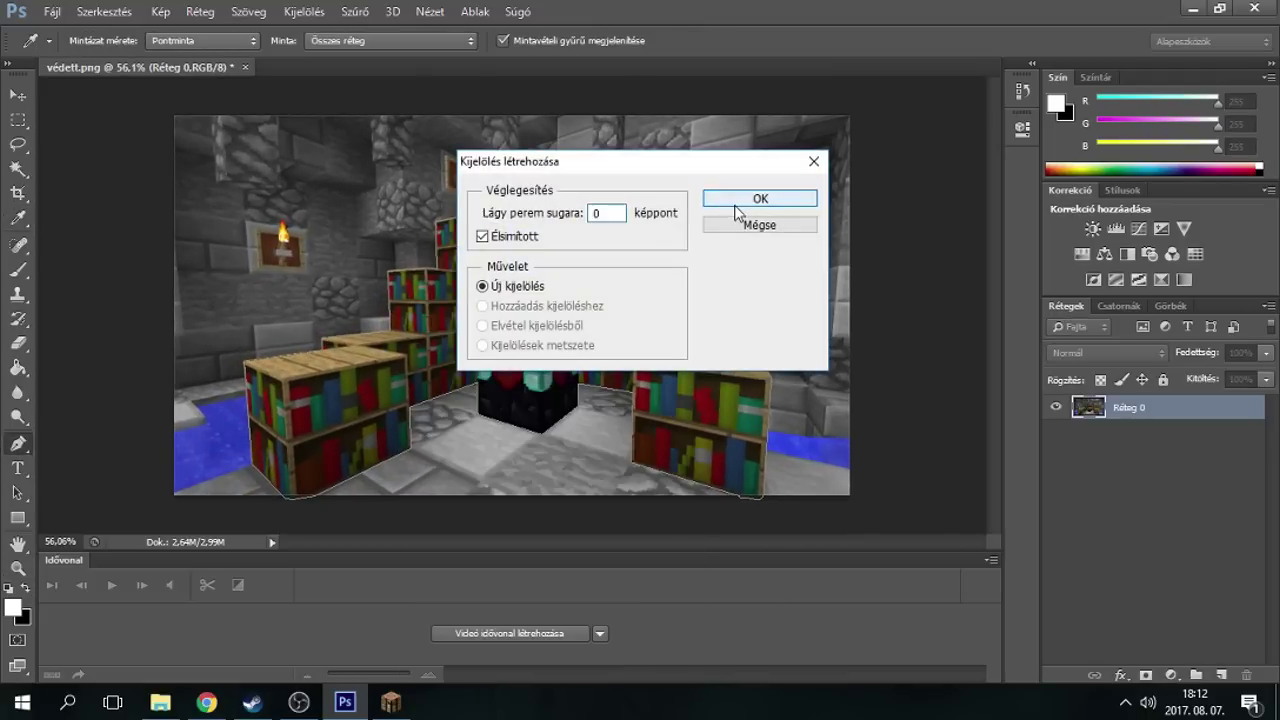
click(742, 202)
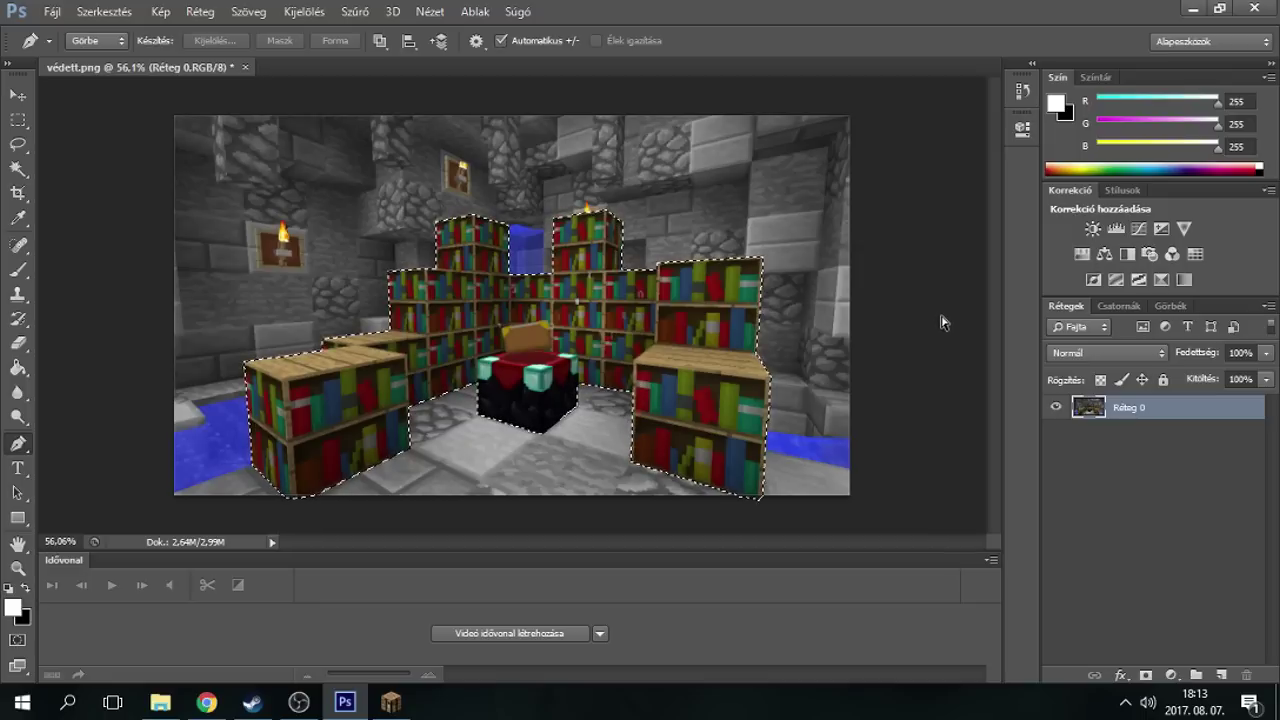
- Copy the selection to a new layer and check the cutout by hiding and showing the original screenshot layer
key(ctrl+j)
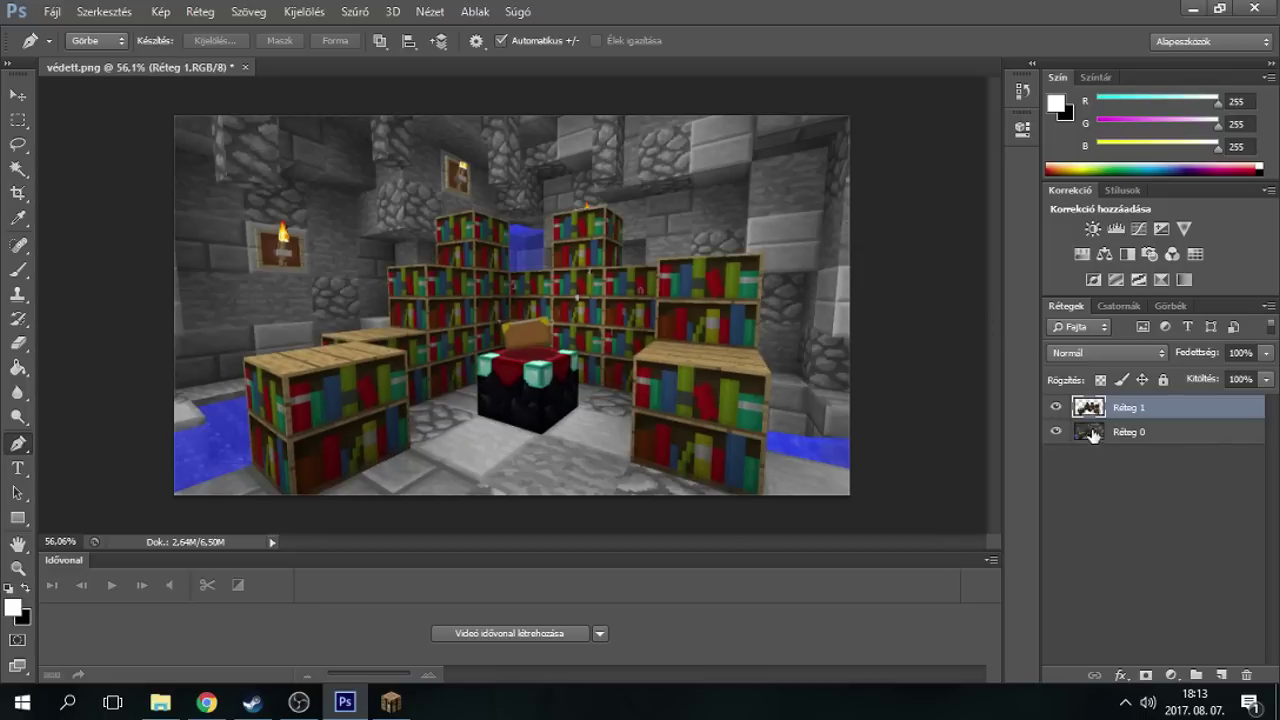
click(1055, 432)
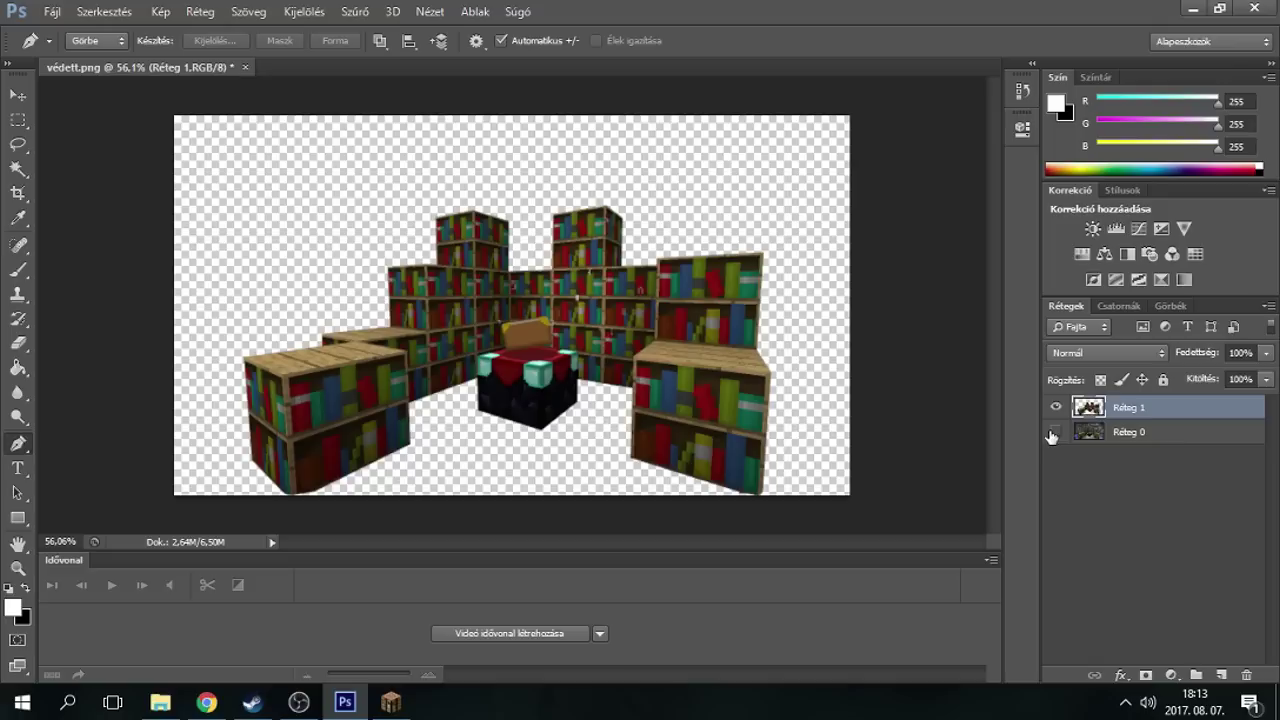
click(1055, 432)
click(1055, 432)
click(1055, 432)
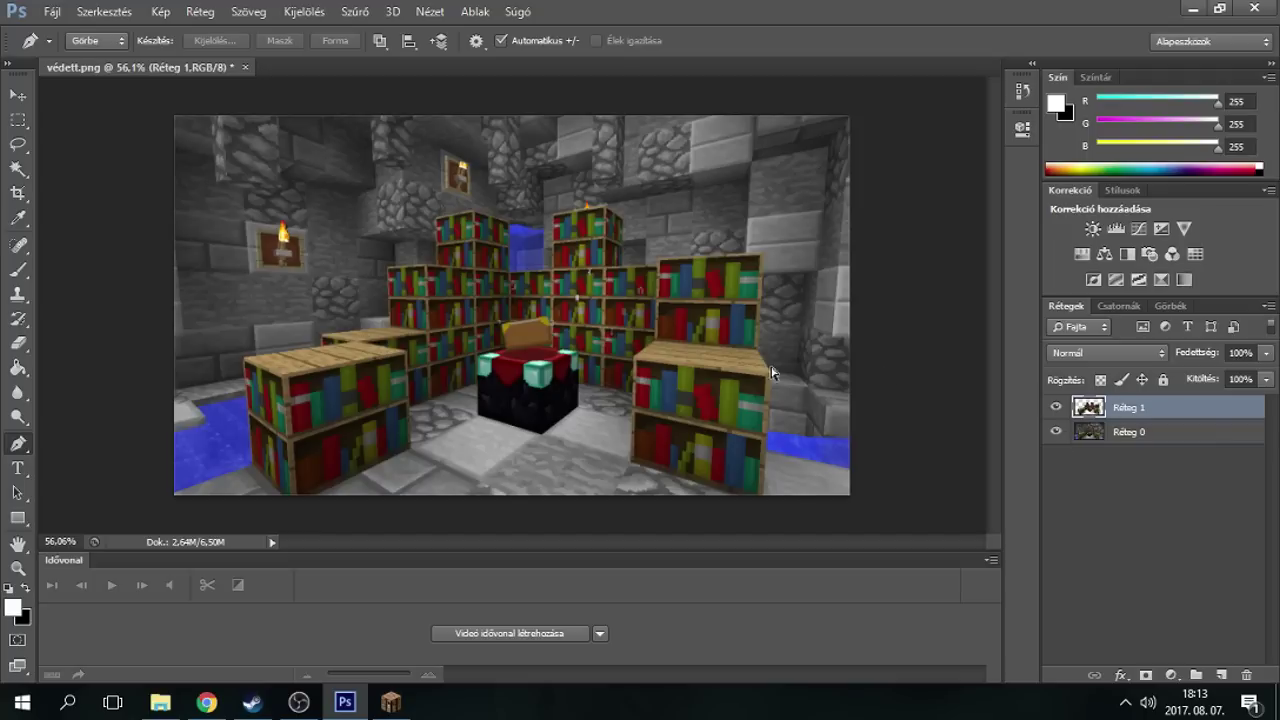
- Move the cutout layer 5 pixels down with Free Transform so it lines up with the screenshot beneath
key(ctrl+t)
mouse_move(648, 358)
mouse_down()
mouse_move(638, 427)
mouse_move(651, 359)
mouse_up()
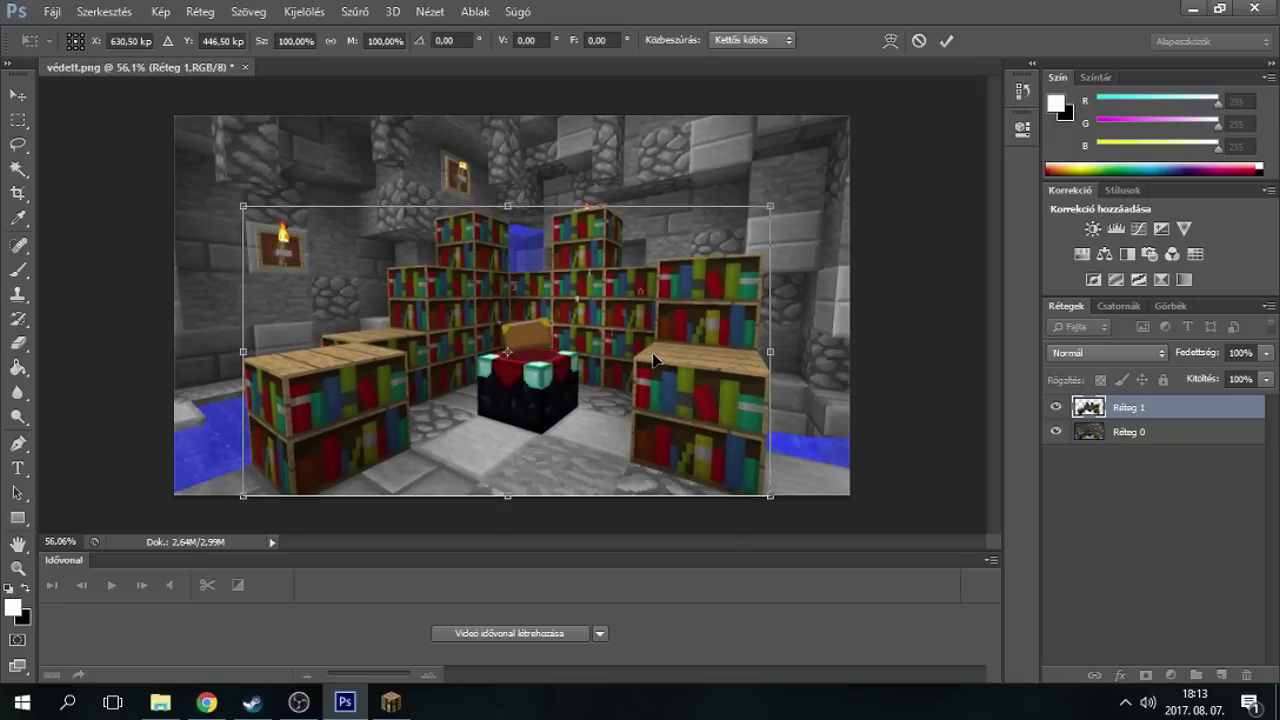
key(Down)
key(Down)
key(Down)
key(Down)
key(Down)
key(p)
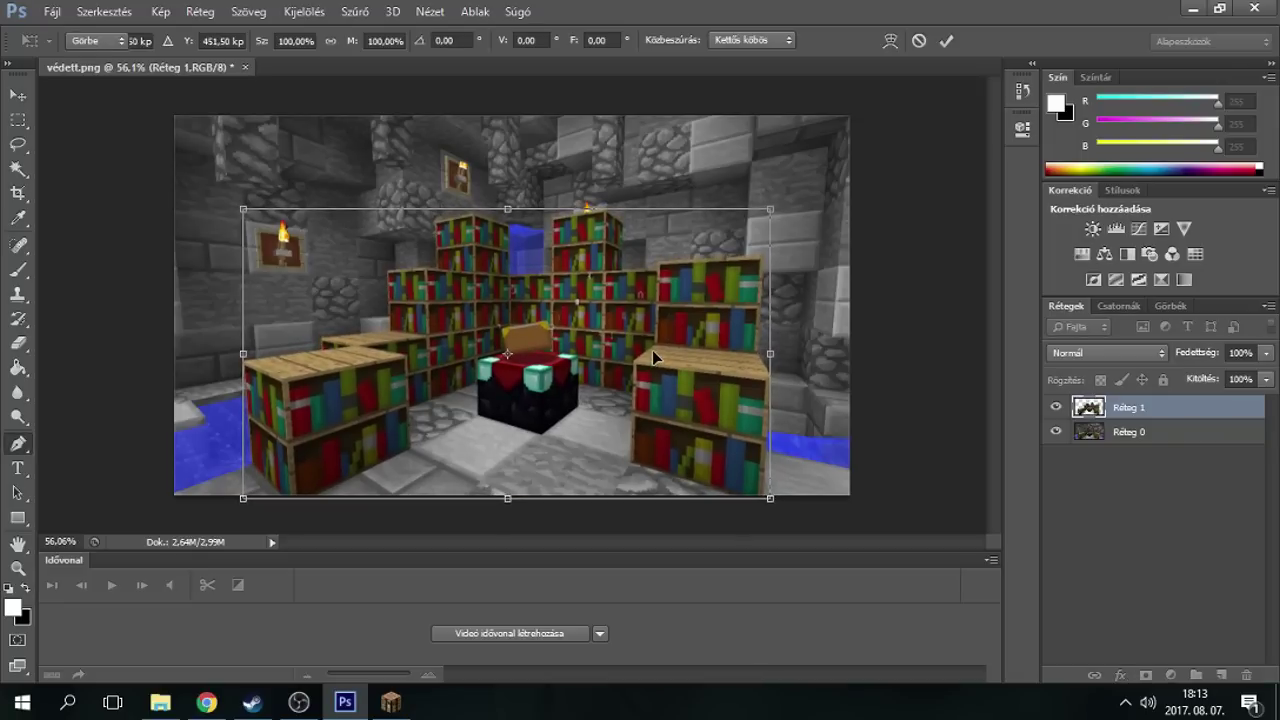
- Check the cutout's alignment by hiding and showing it, and select the original screenshot layer Réteg 0
click(1057, 432)
click(1057, 407)
click(1057, 407)
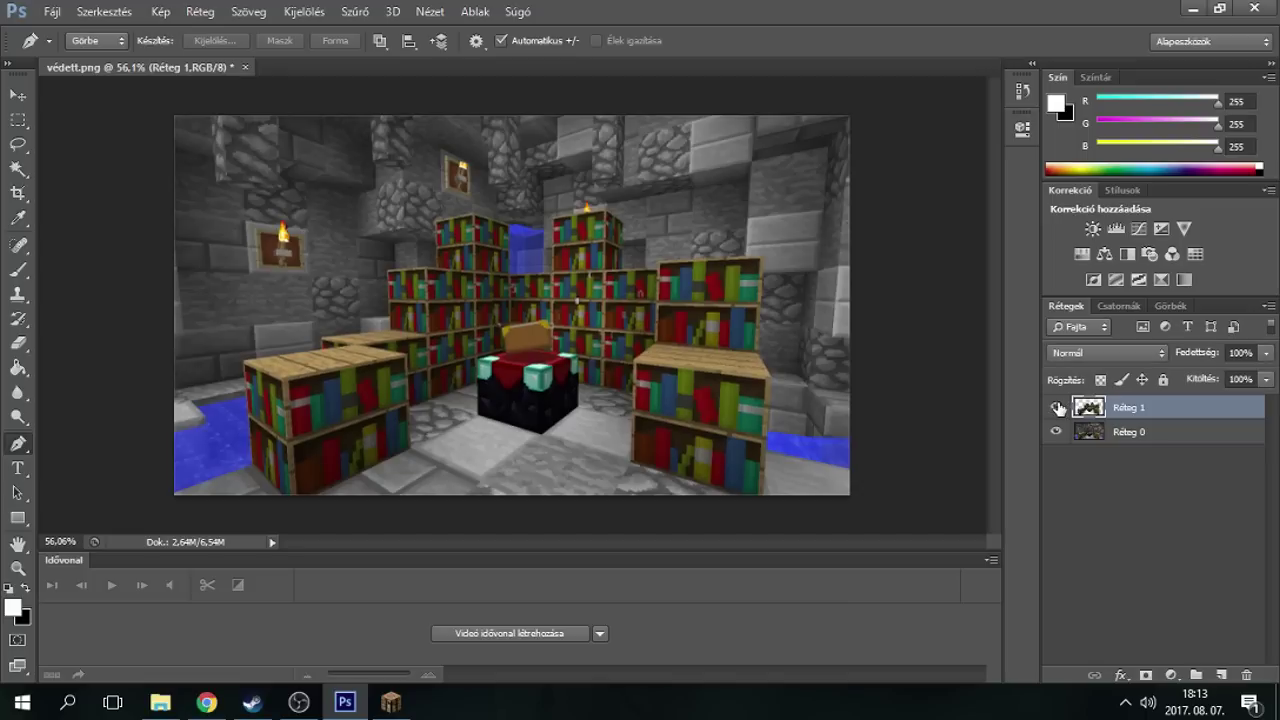
click(1057, 407)
click(1058, 407)
click(1058, 407)
click(1058, 407)
click(1058, 408)
click(1098, 434)
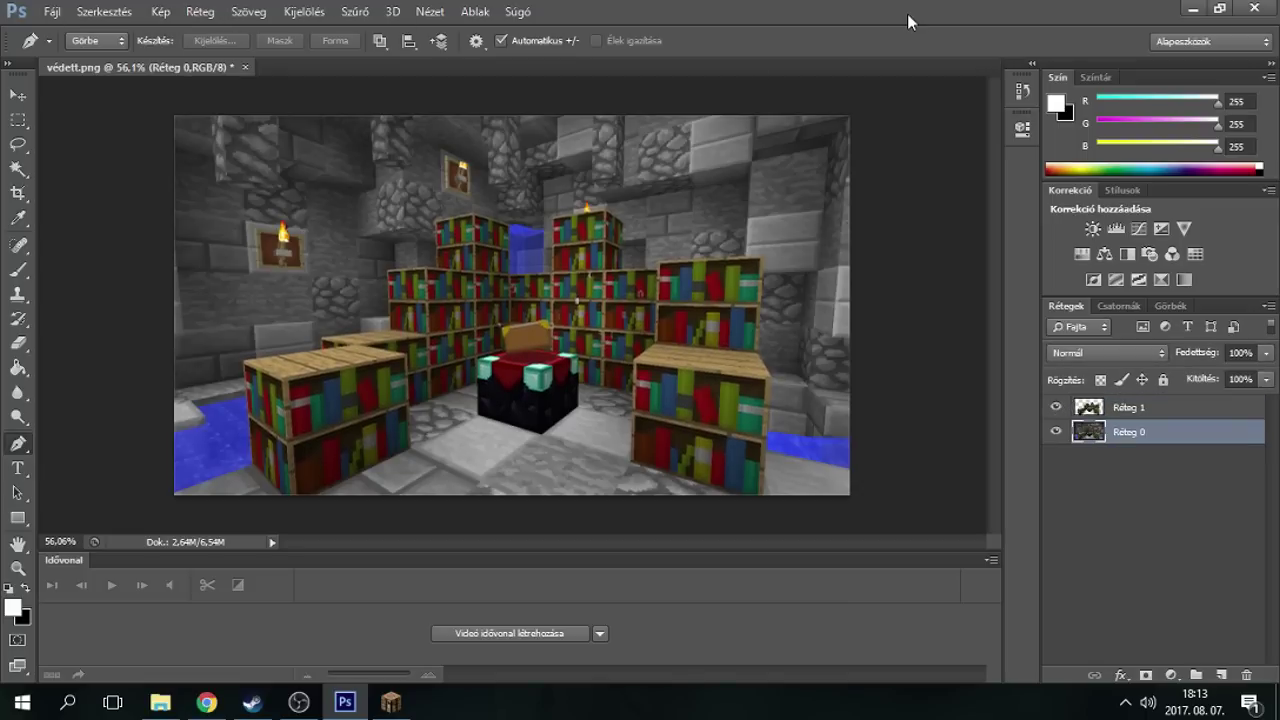
click(355, 11)
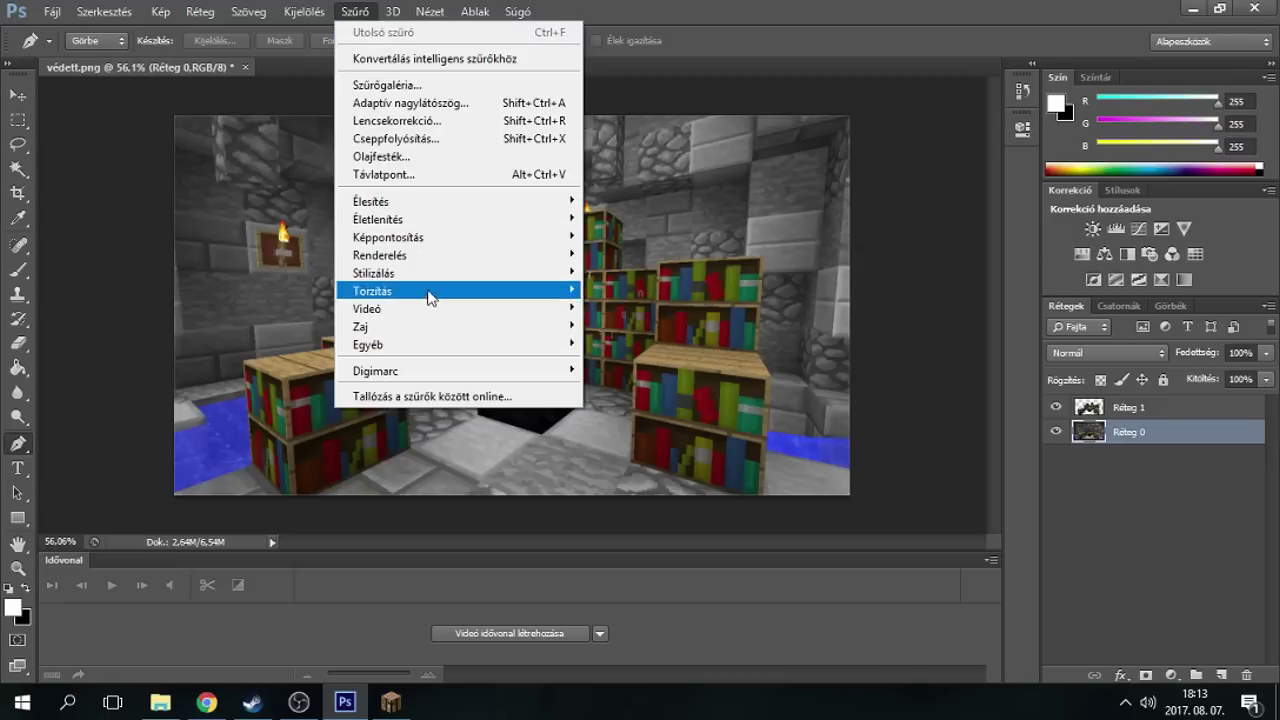
mouse_move(414, 218)
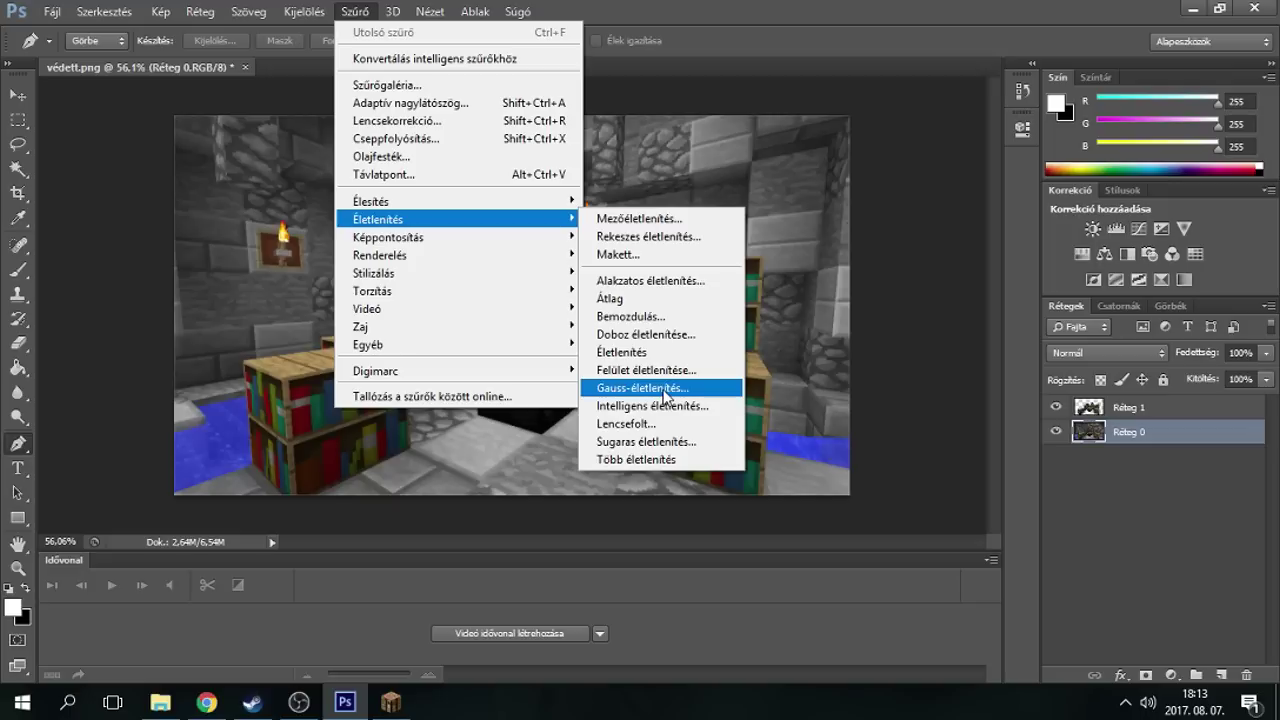
click(640, 388)
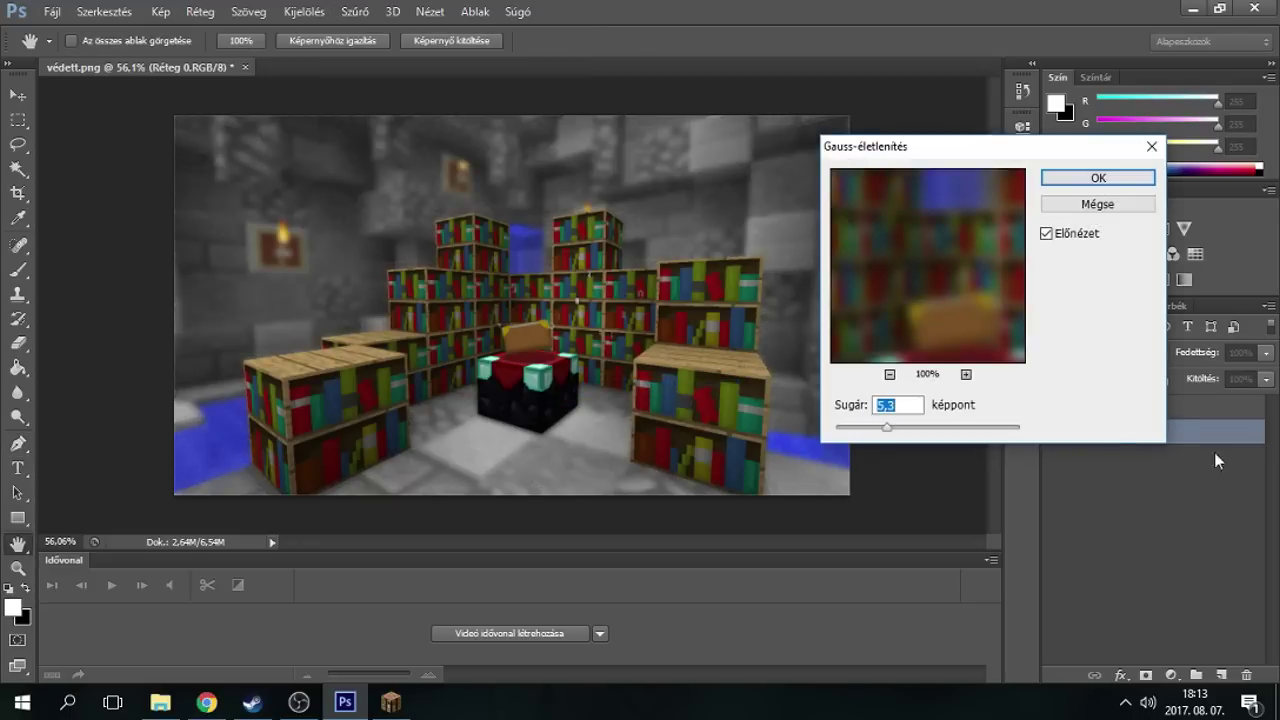
drag(987, 166, 850, 172)
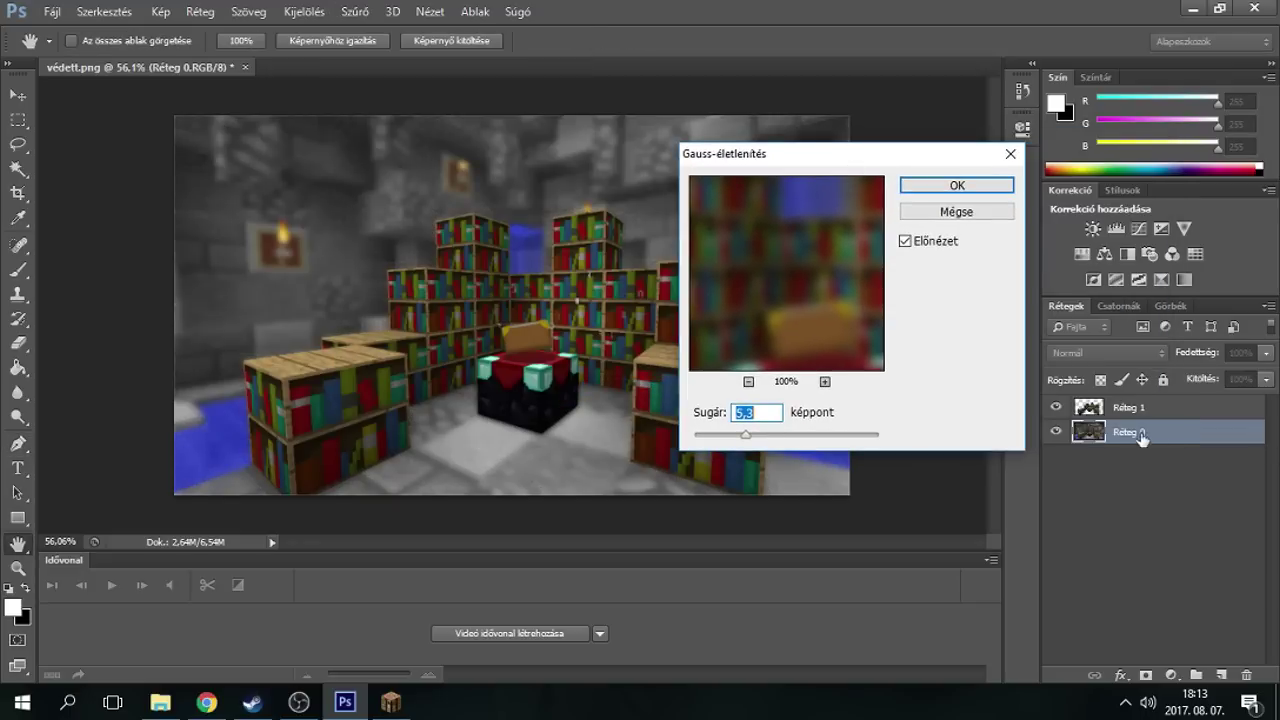
drag(748, 443, 709, 441)
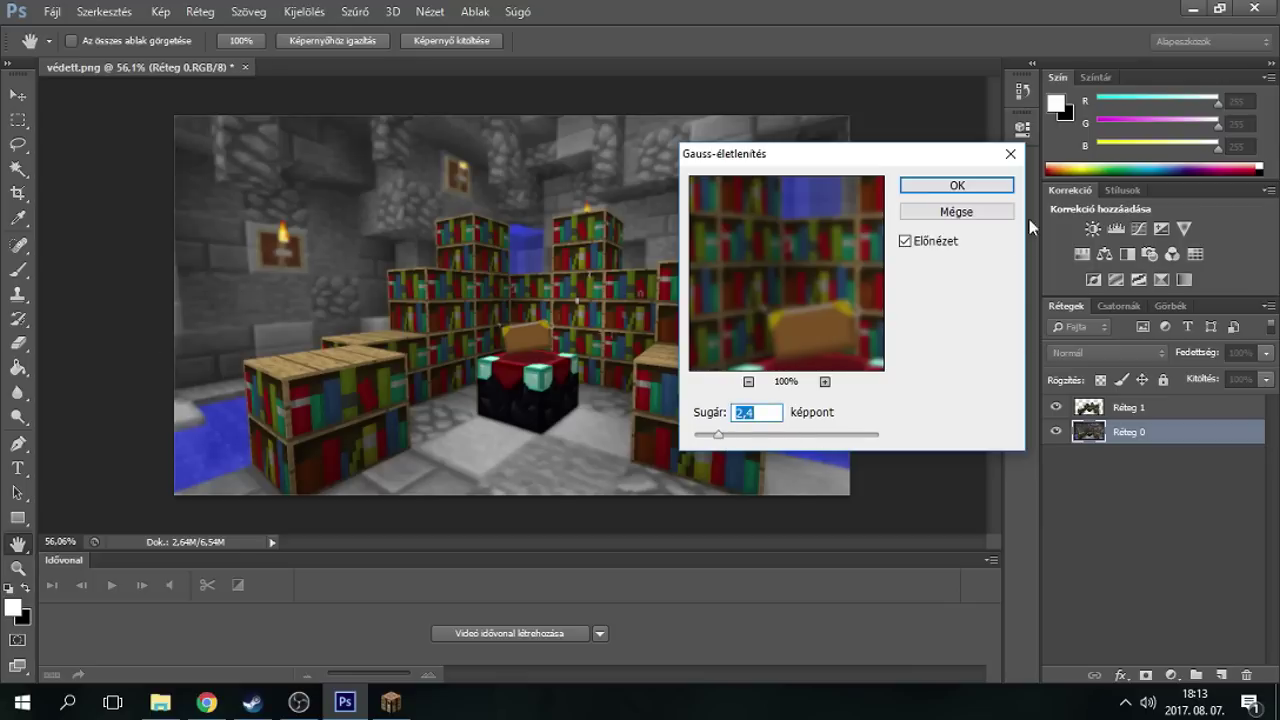
click(1000, 155)
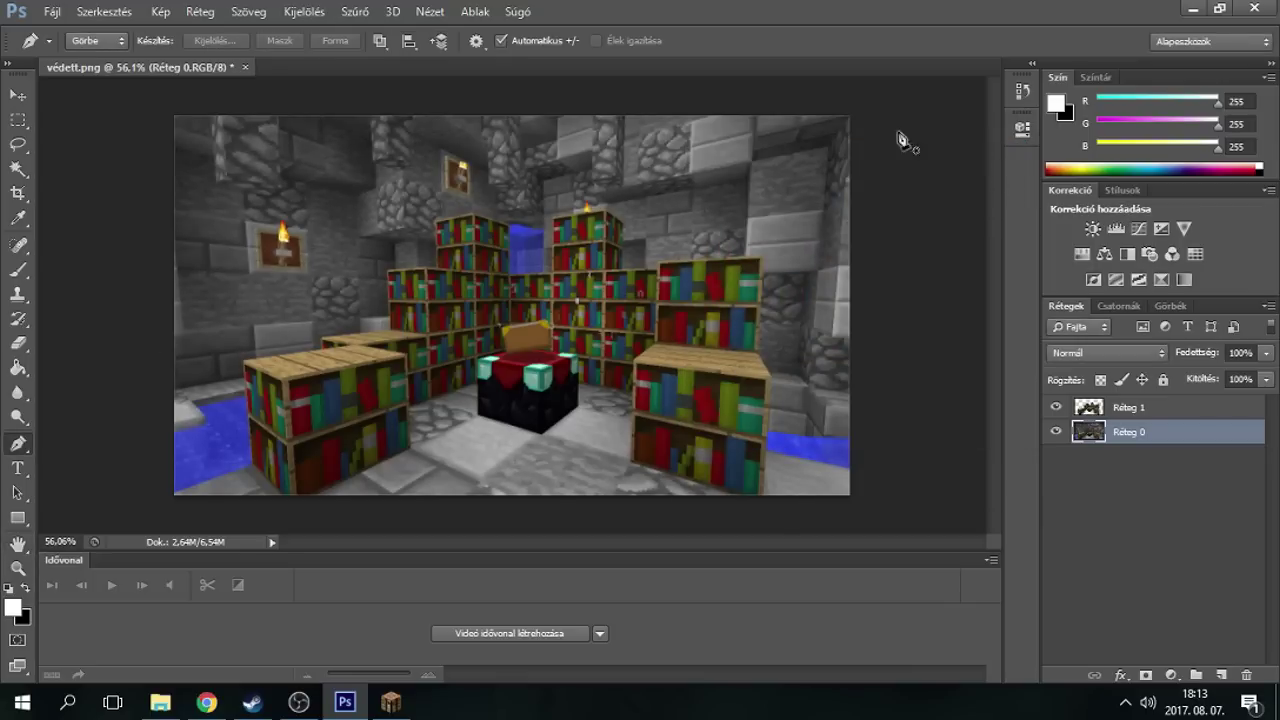
- Apply a Gaussian blur with a 5.3-pixel radius to the original screenshot layer Réteg 0
click(474, 11)
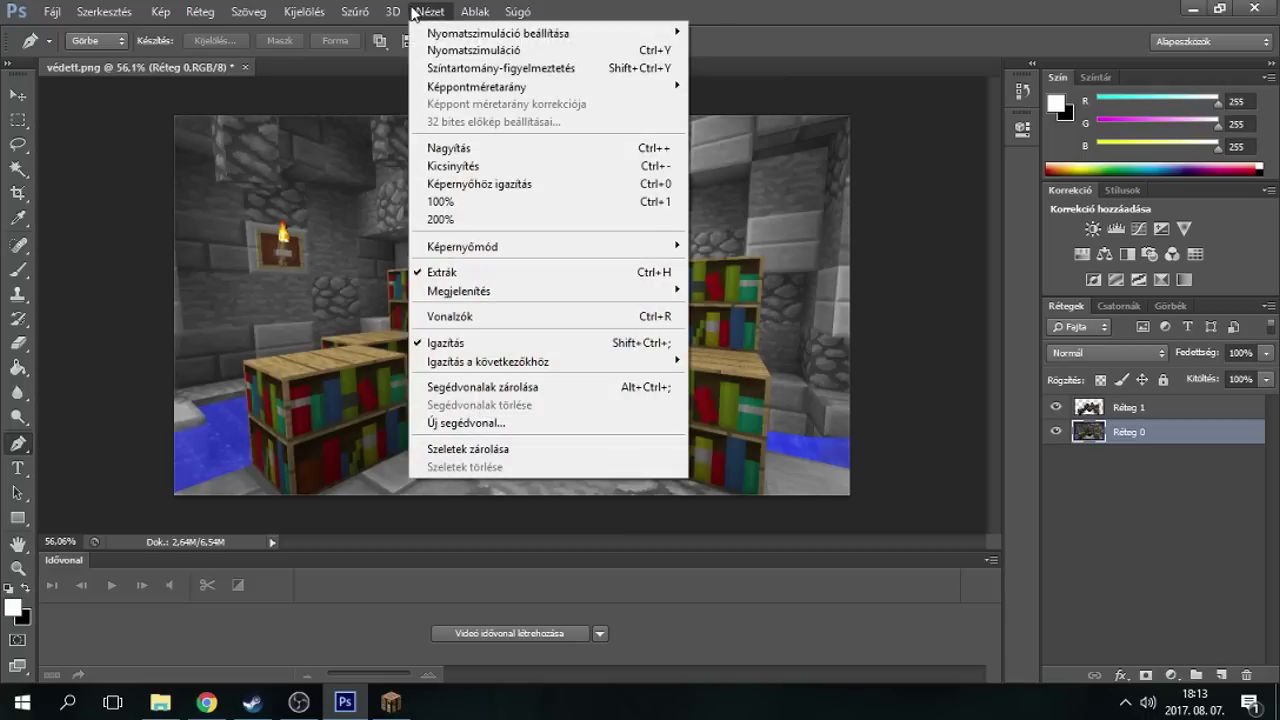
mouse_move(355, 11)
mouse_move(410, 237)
mouse_move(457, 219)
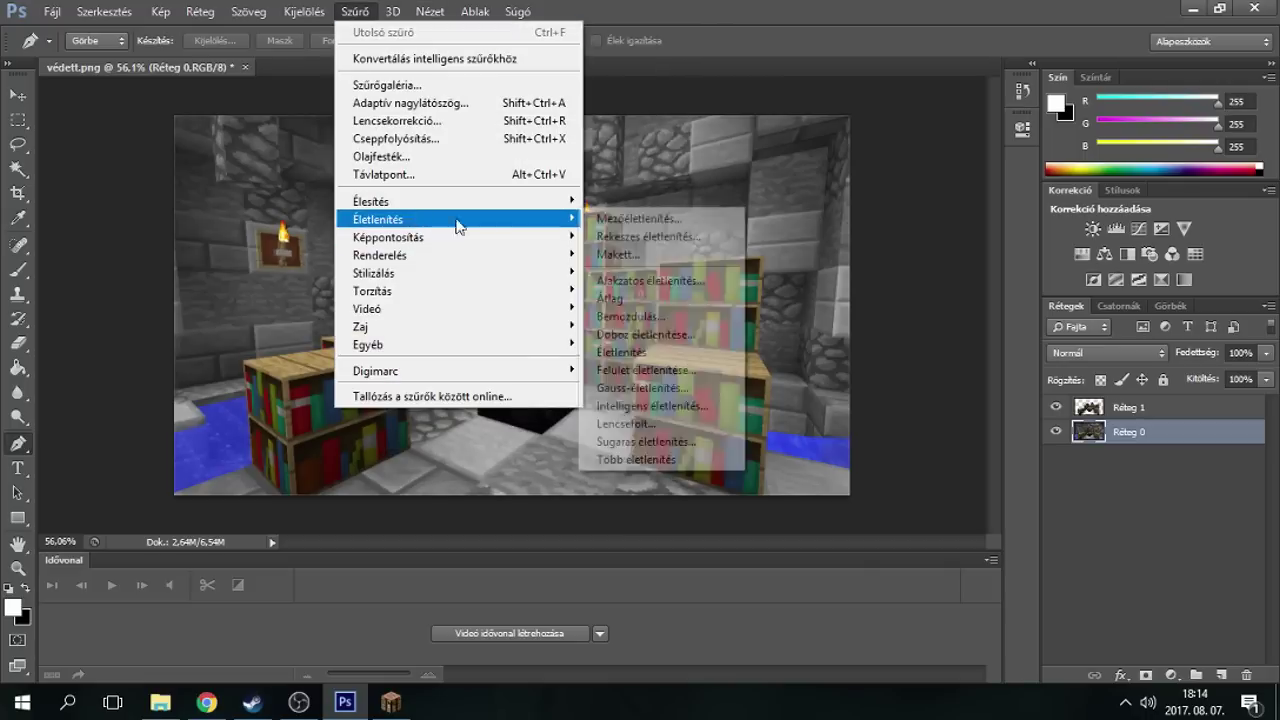
click(660, 390)
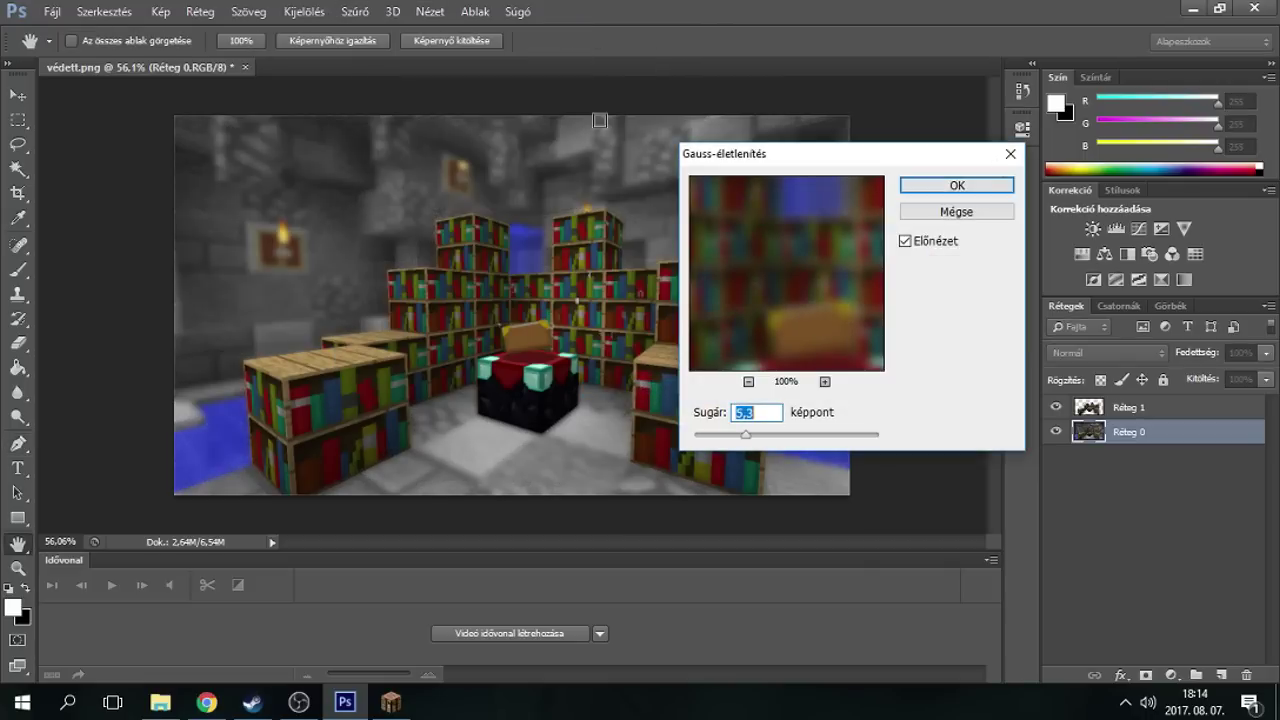
click(957, 188)
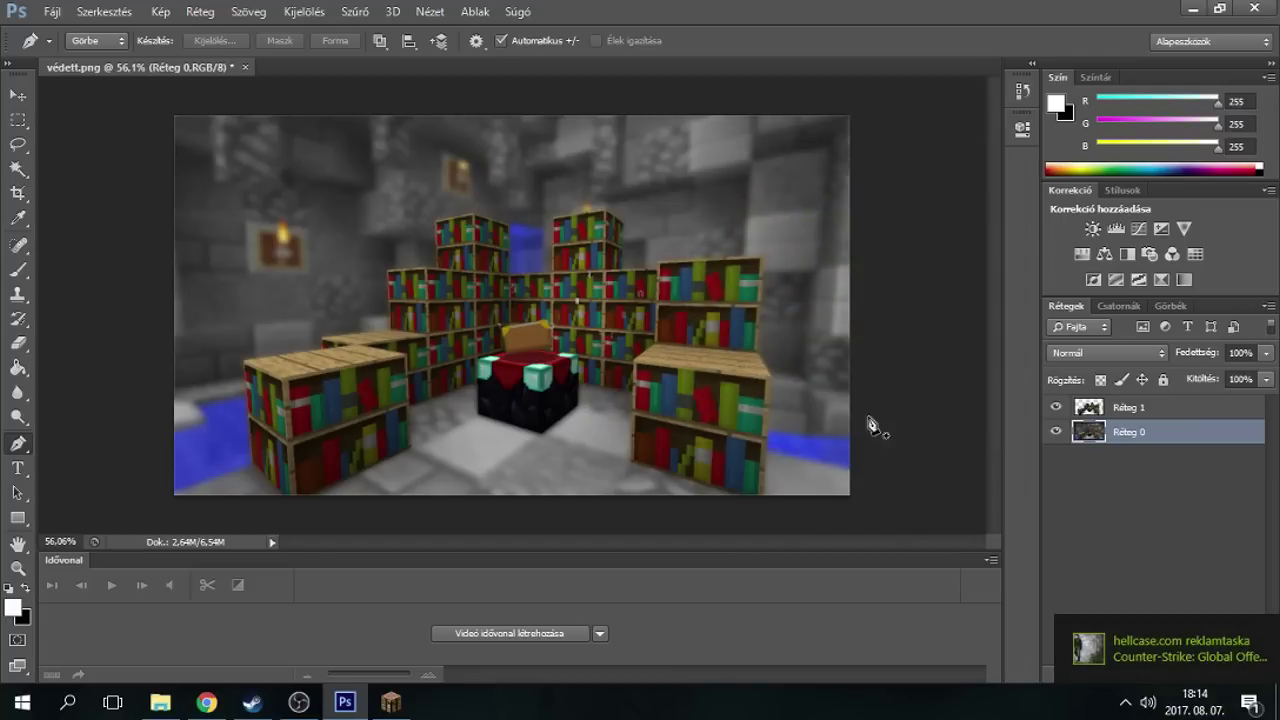
- Add an outside Stroke layer style to the cutout layer Réteg 1 and set the stroke colour to white
right_click(1090, 406)
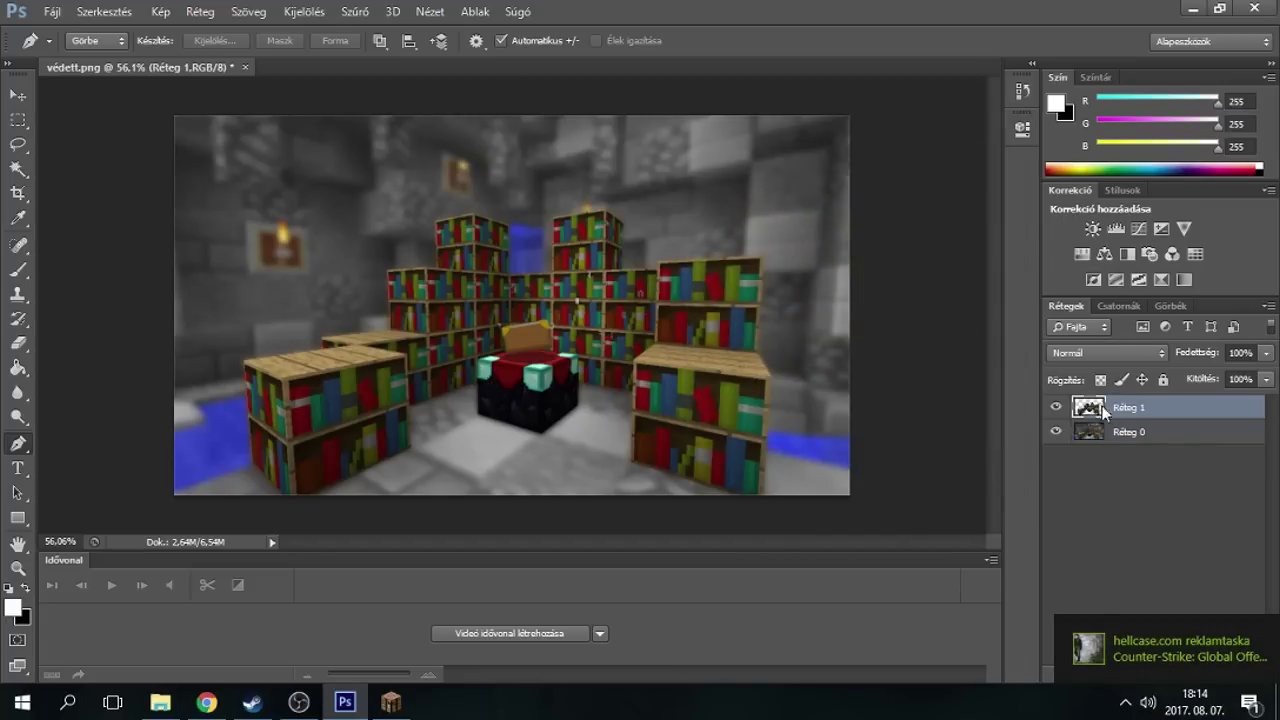
click(882, 243)
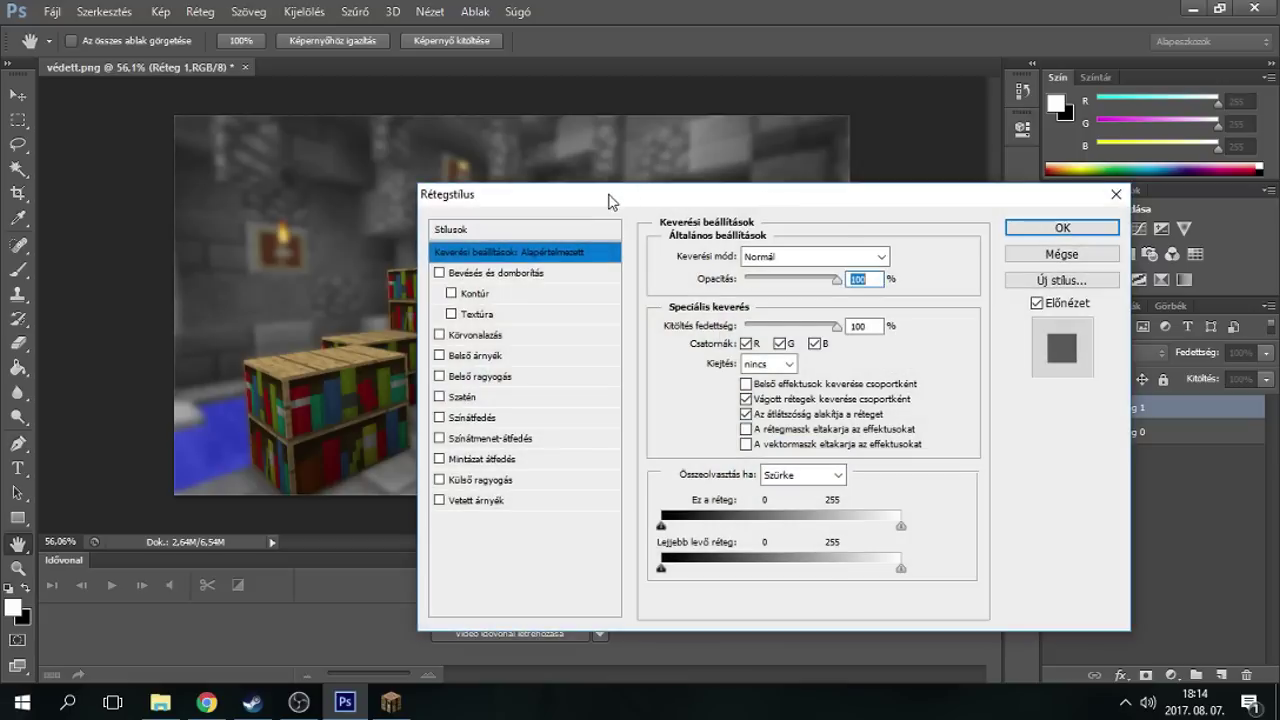
drag(608, 200, 754, 216)
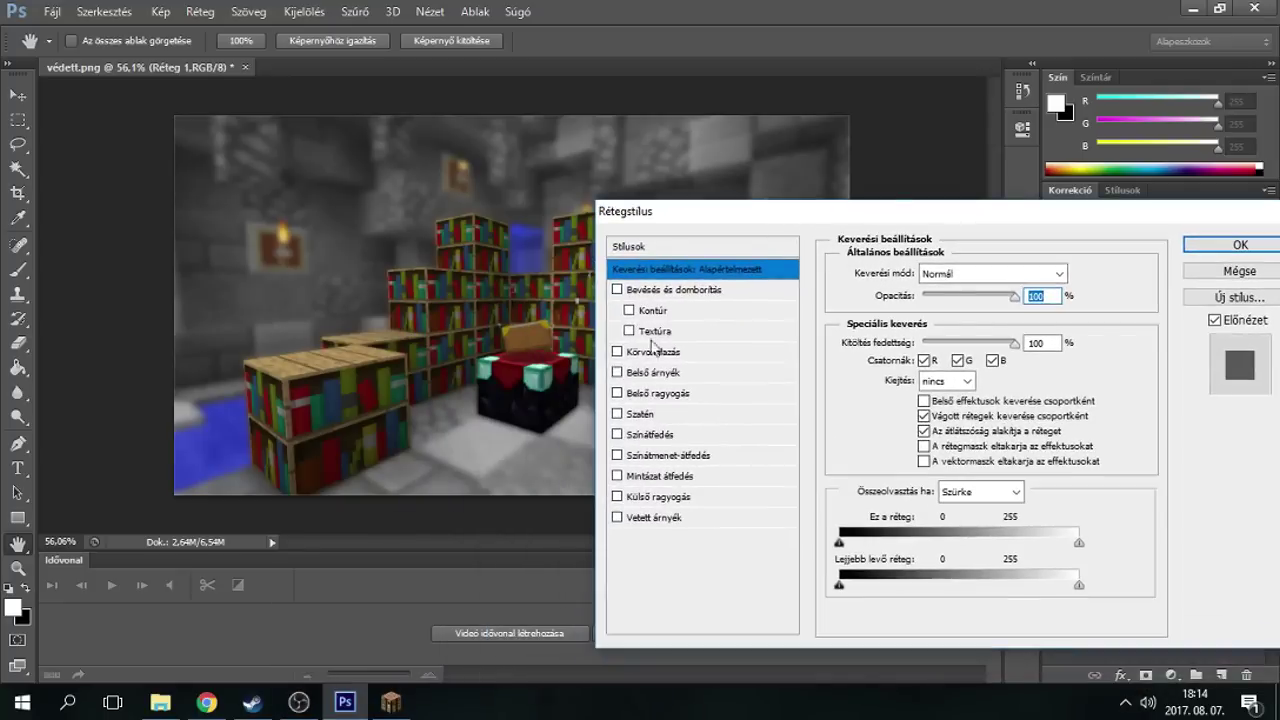
click(617, 352)
click(640, 356)
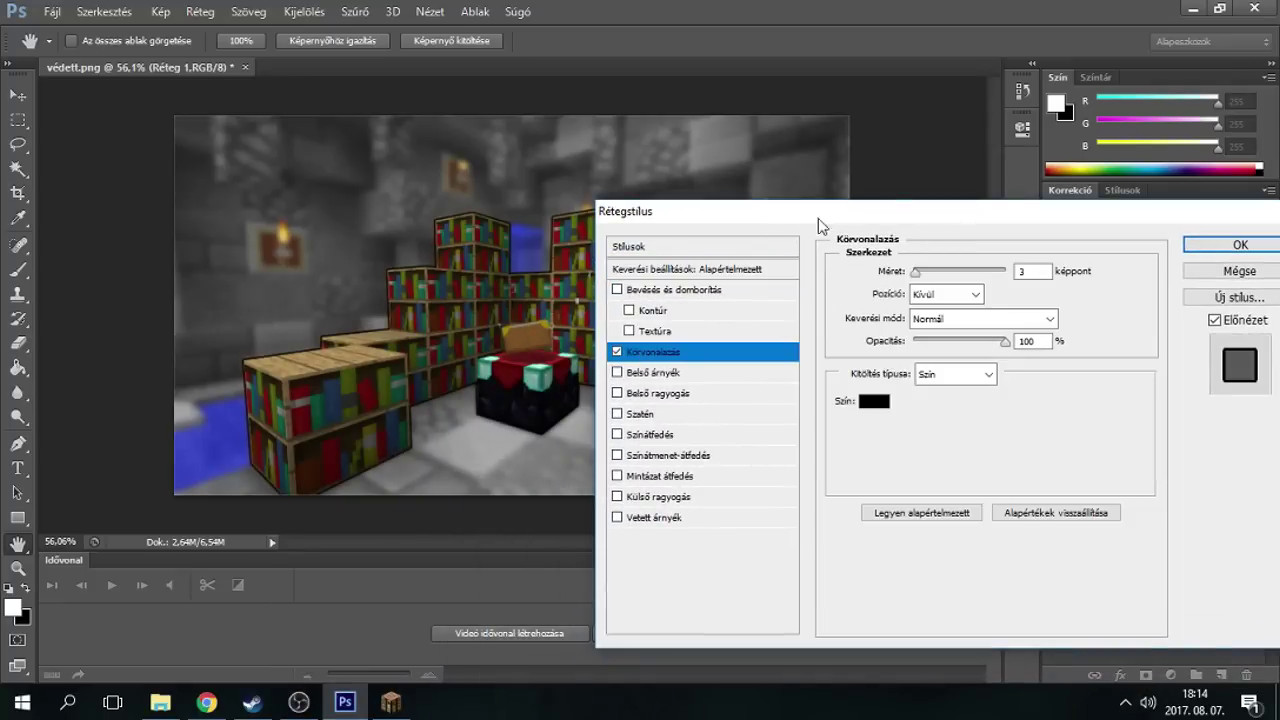
click(872, 401)
click(393, 171)
mouse_move(540, 131)
mouse_down()
mouse_move(638, 398)
mouse_move(703, 514)
mouse_up()
click(1015, 532)
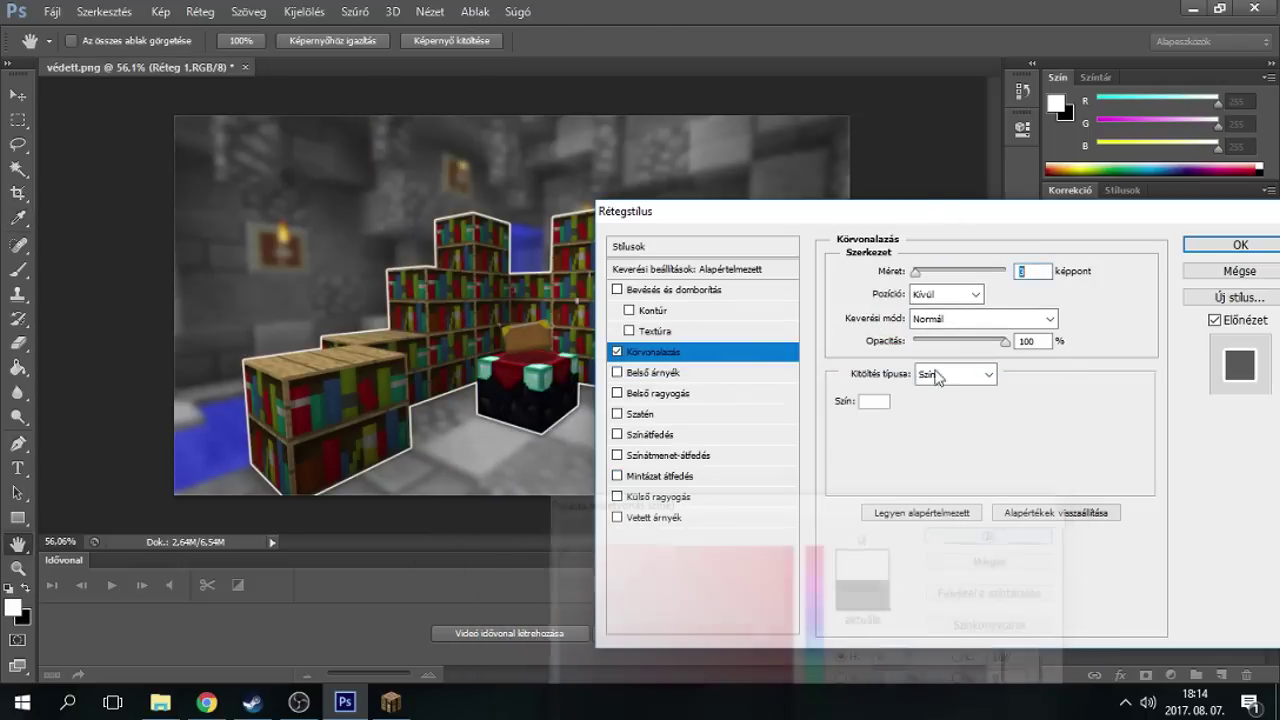
- Thicken the cutout's white stroke to about 6 pixels and apply the layer style
mouse_move(916, 273)
mouse_down()
mouse_move(928, 275)
mouse_move(911, 283)
mouse_move(985, 296)
mouse_move(921, 316)
mouse_up()
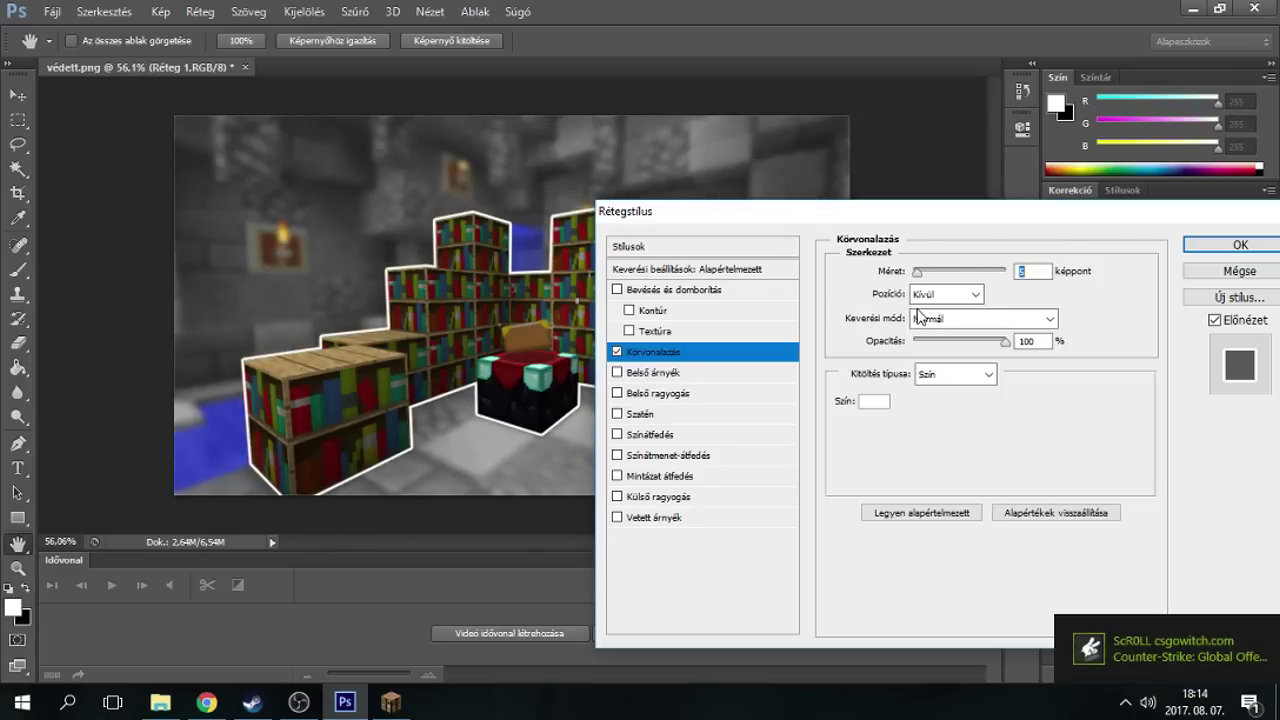
drag(892, 218, 436, 304)
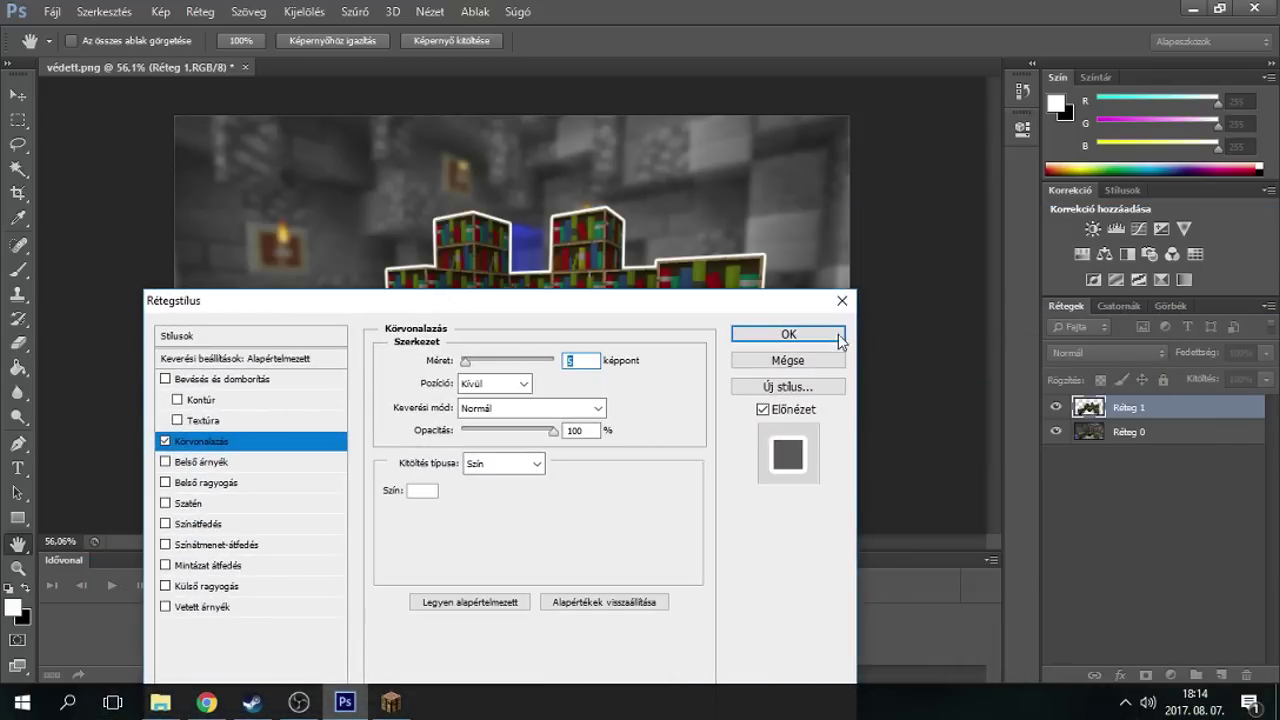
click(788, 334)
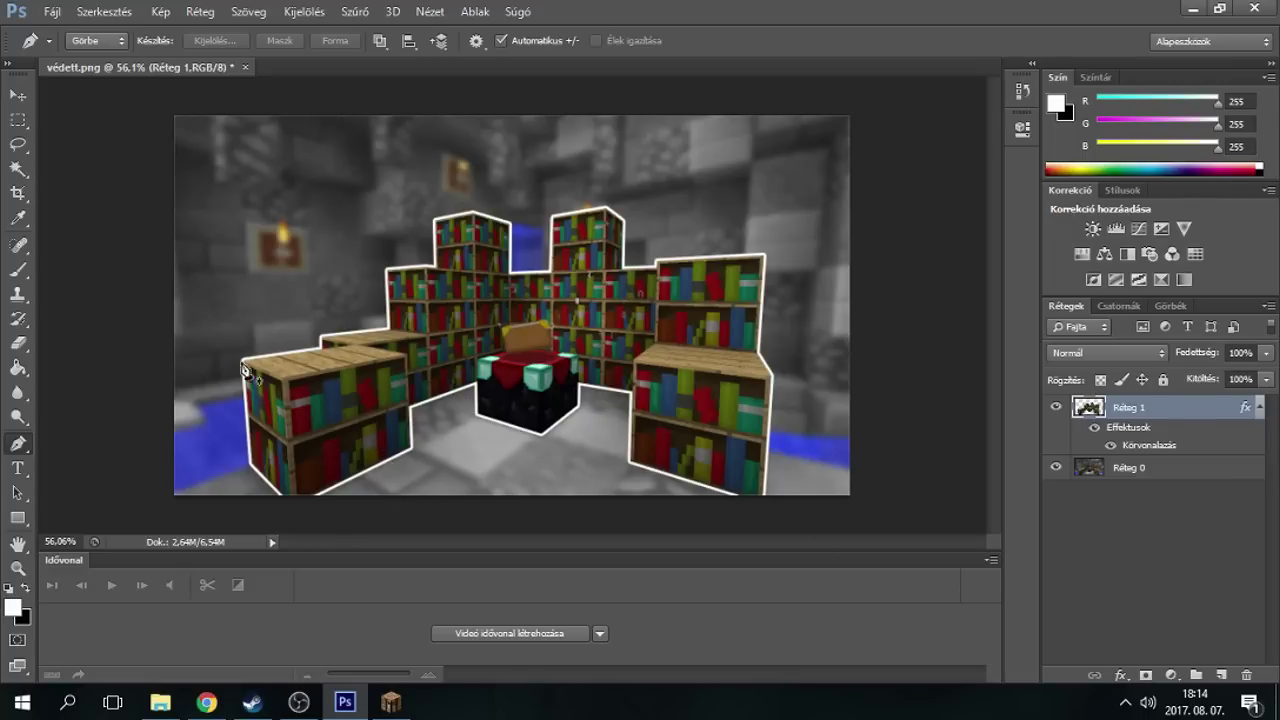
- Switch to Minecraft Skin Viewer and load the skin file Gabee_ZuN.png from the Csati folder on the desktop
click(1188, 10)
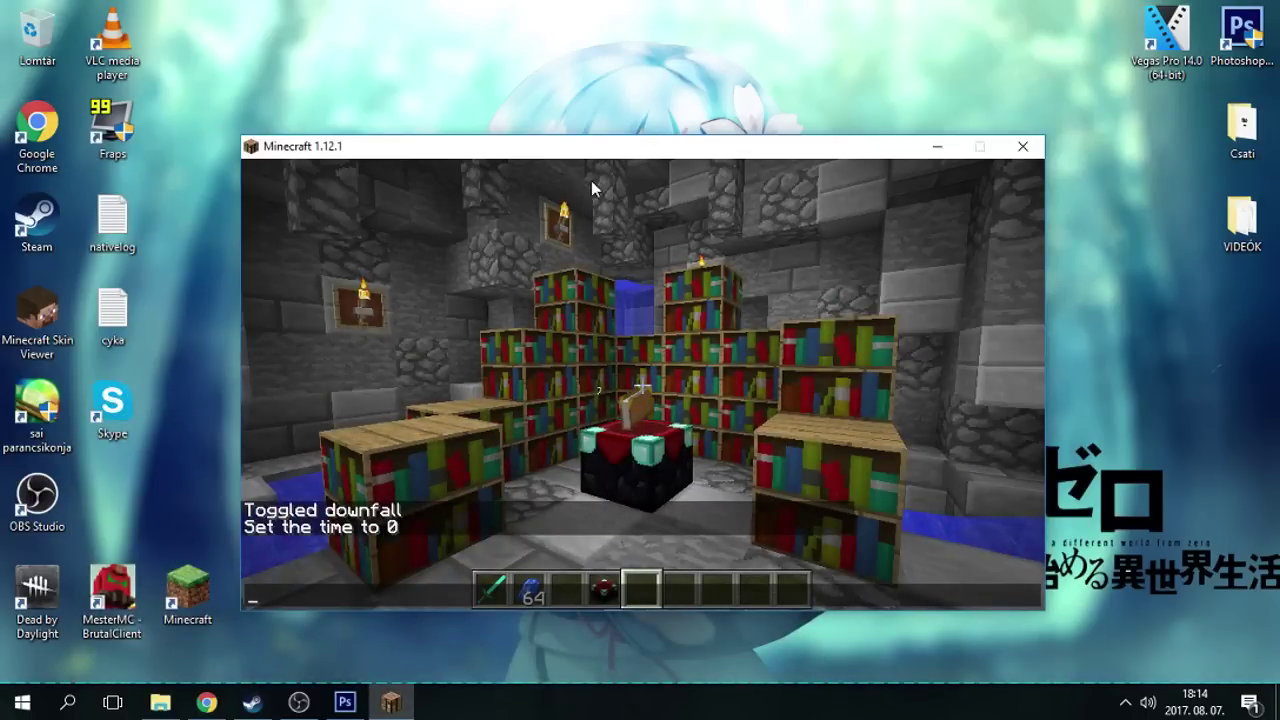
double_click(42, 318)
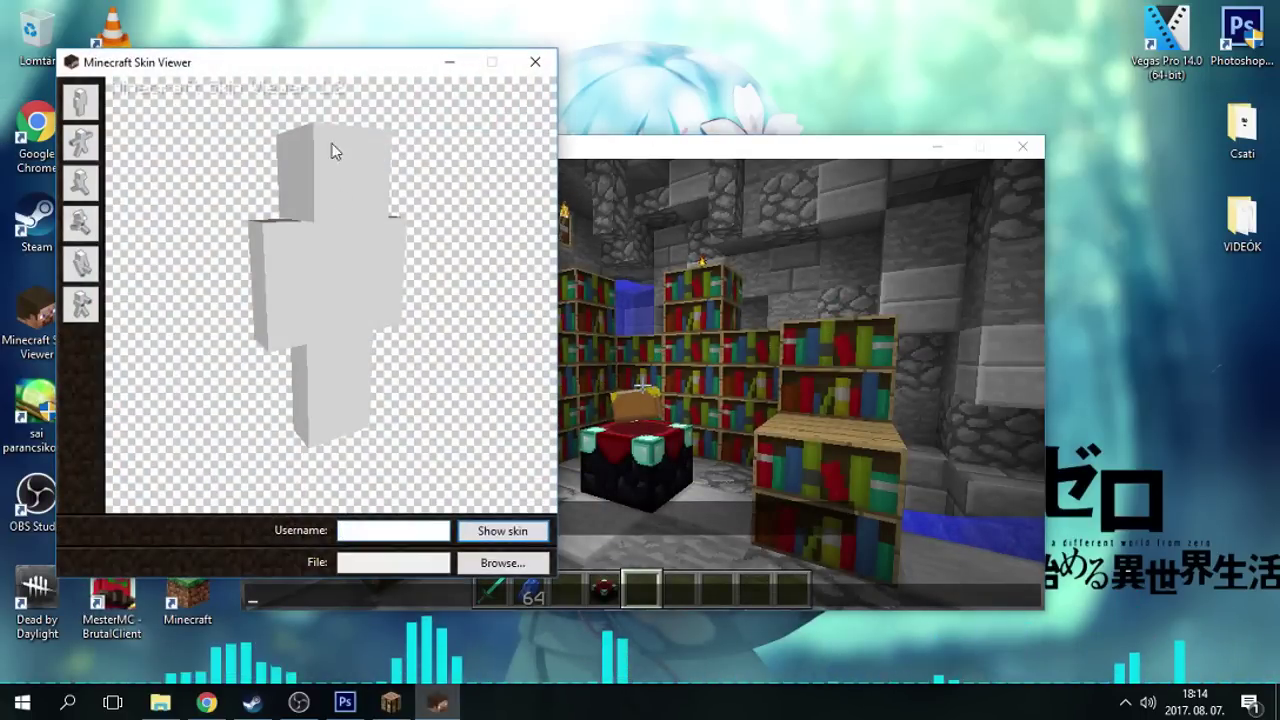
drag(337, 64, 638, 43)
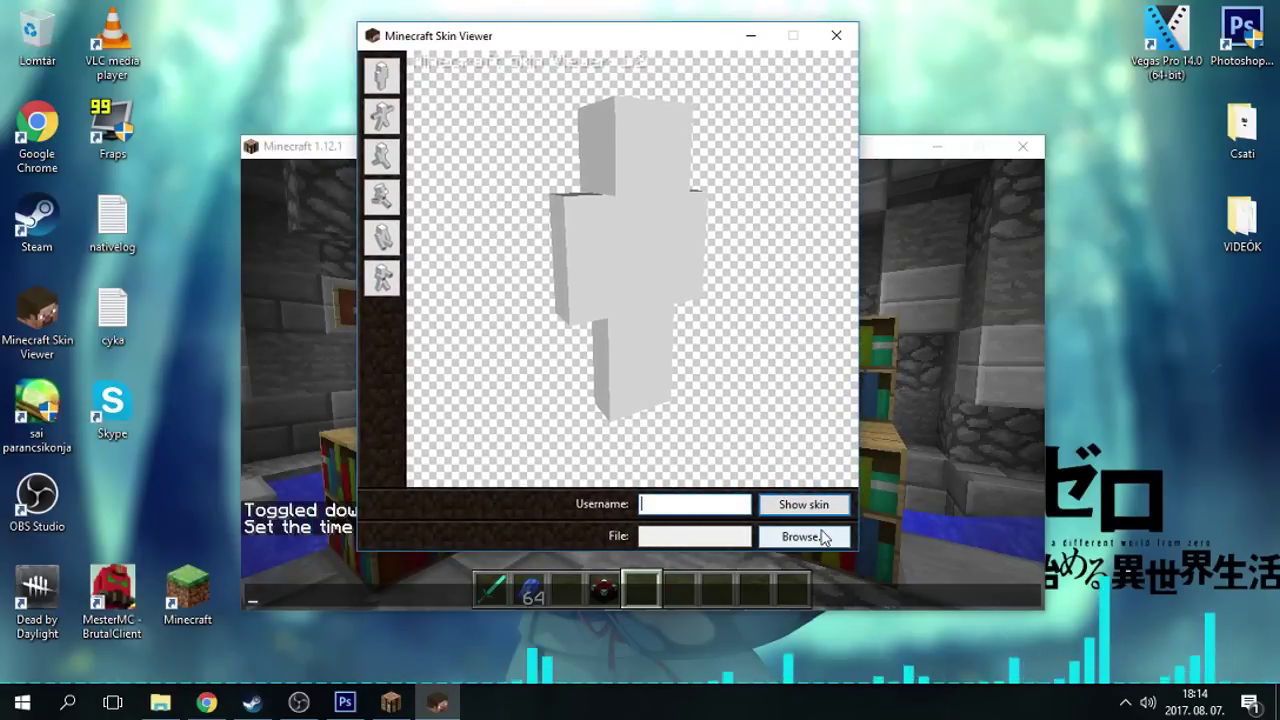
click(822, 537)
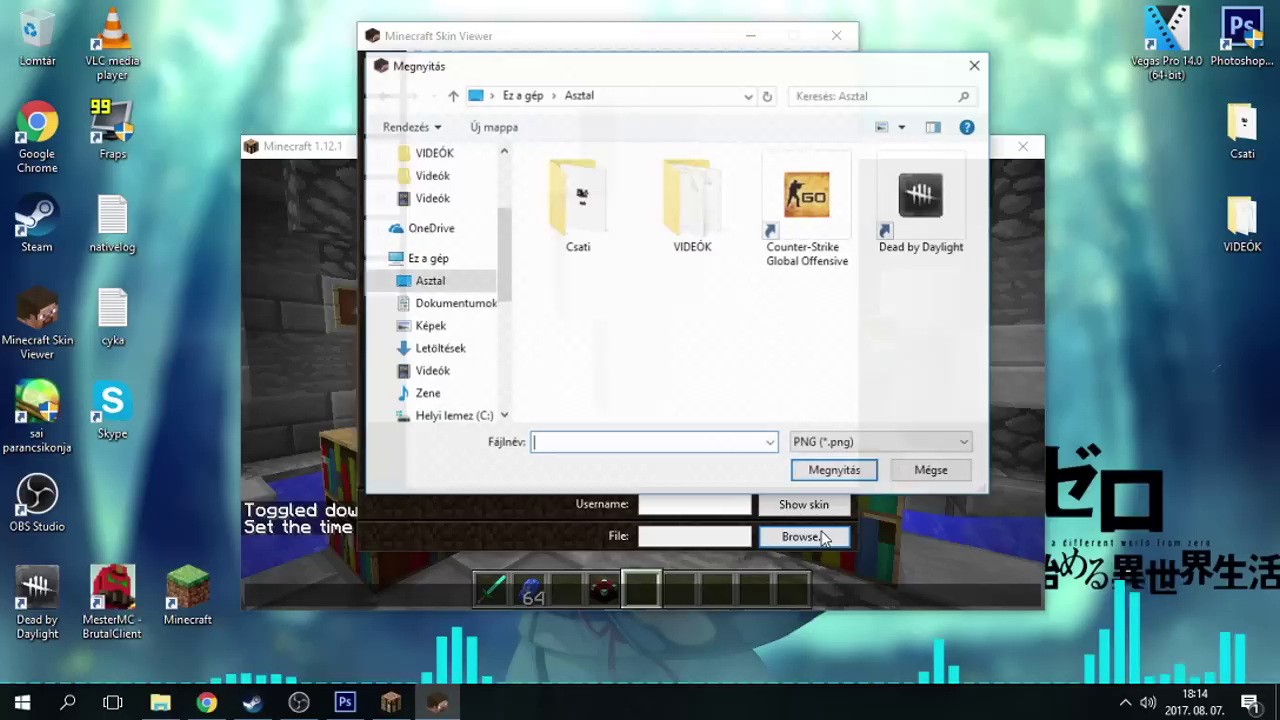
double_click(585, 205)
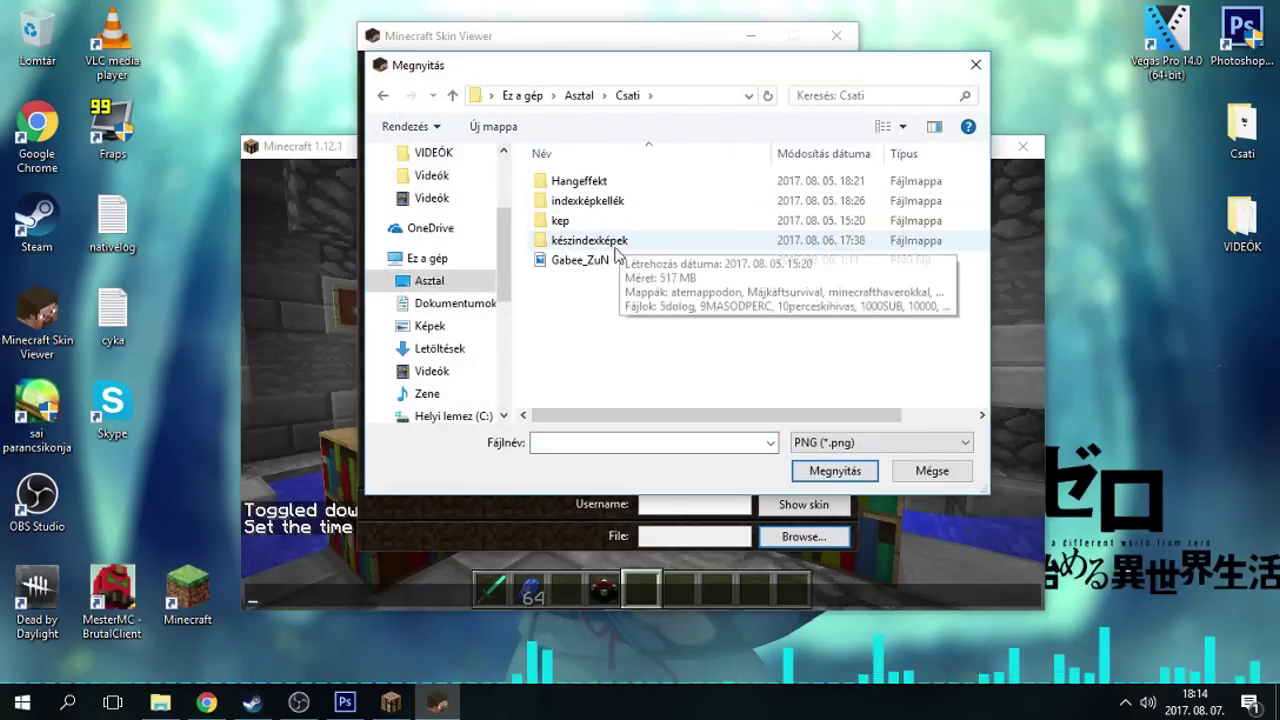
click(580, 260)
click(835, 471)
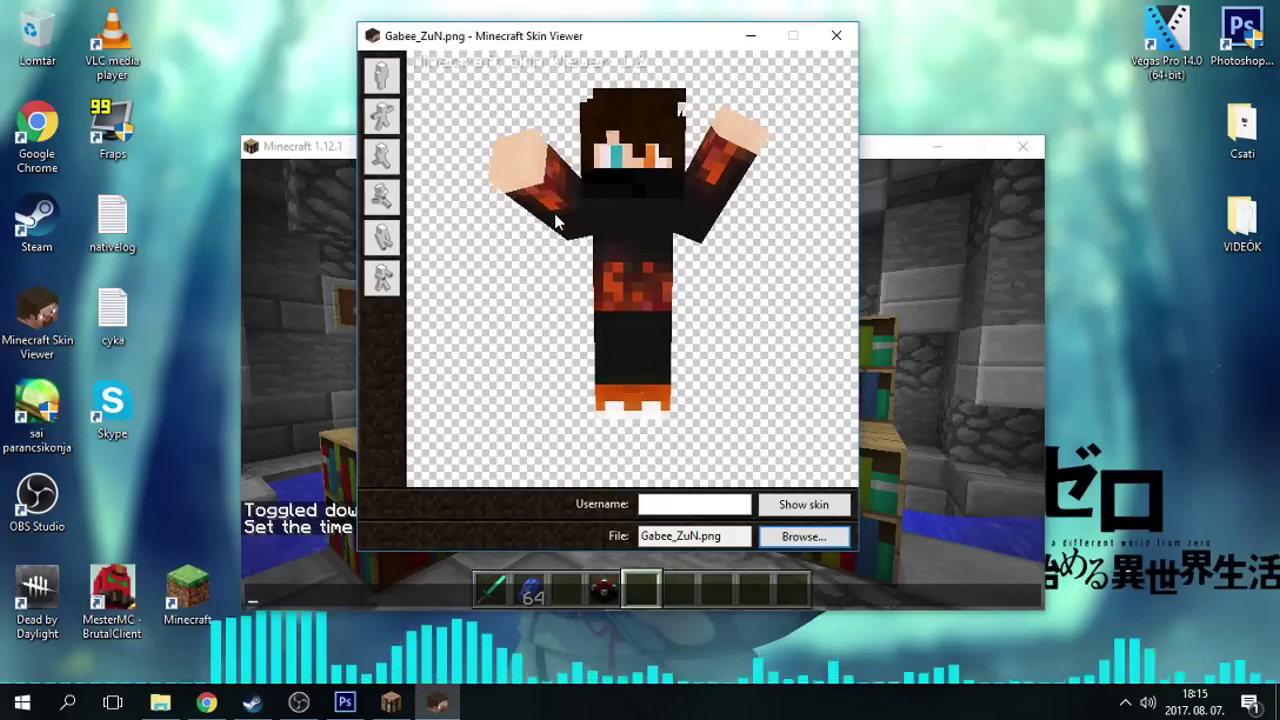
- Place the Minecraft Skin Viewer window beside the thumbnail and pose the character turned partly sideways with one arm stretched out
click(345, 702)
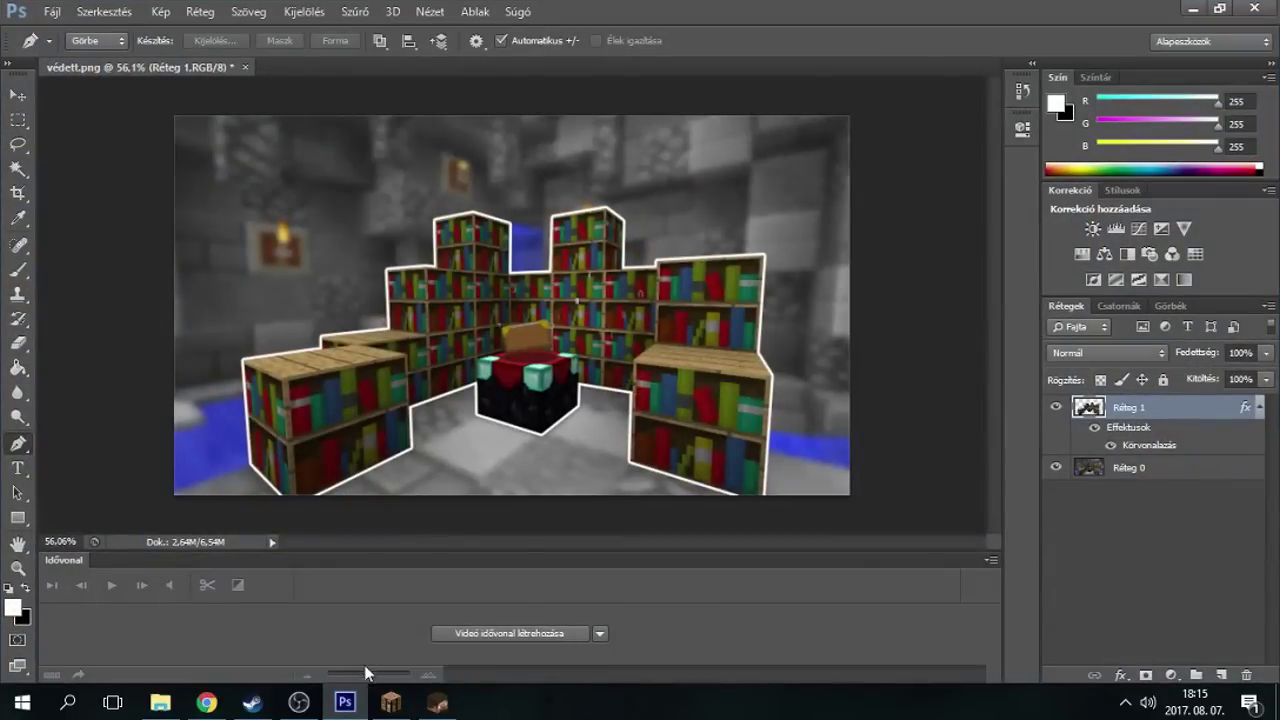
click(299, 703)
click(303, 709)
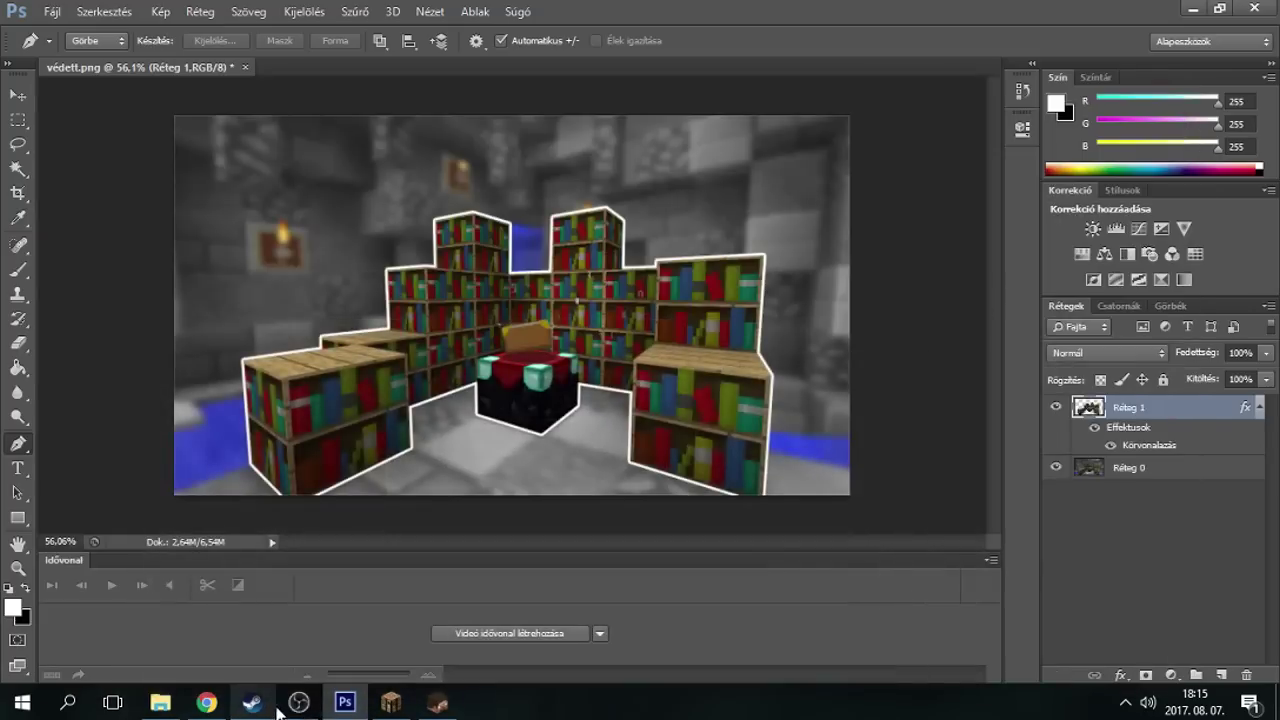
click(440, 704)
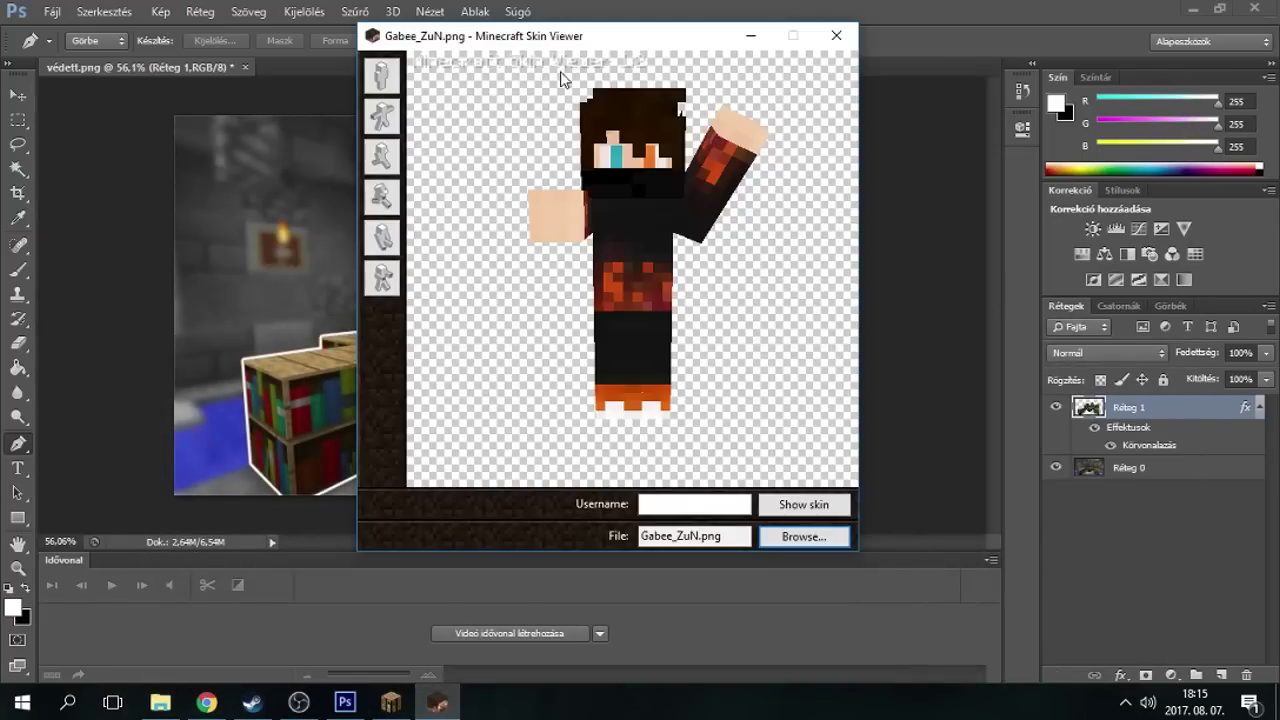
drag(577, 50, 993, 69)
drag(978, 240, 1204, 112)
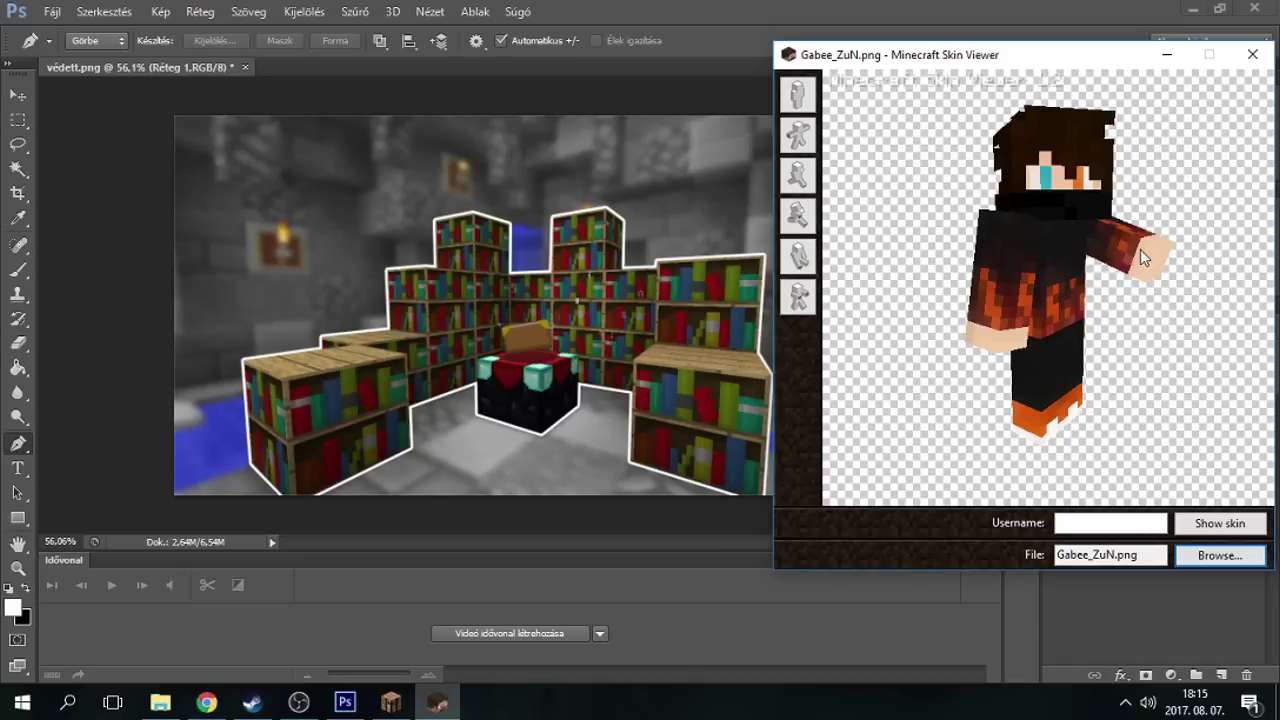
- Save the posed character as a PNG image named Skiiin in the Képek folder
right_click(938, 312)
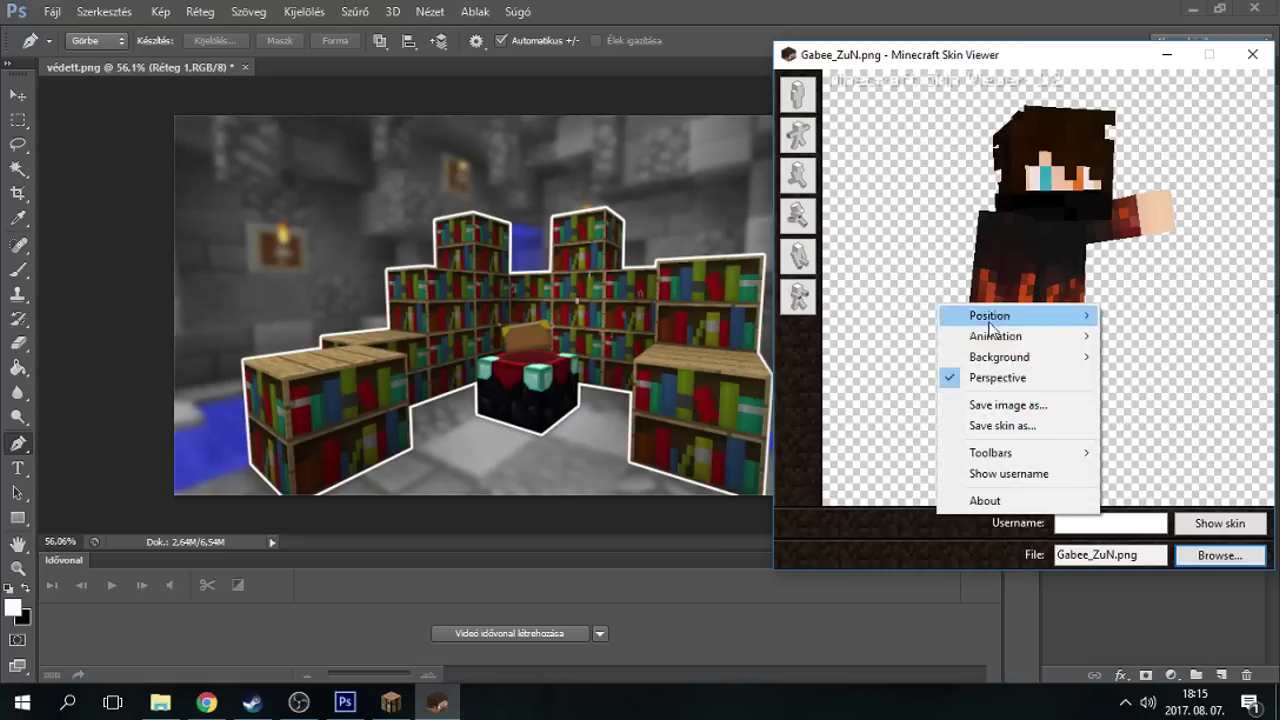
click(1030, 410)
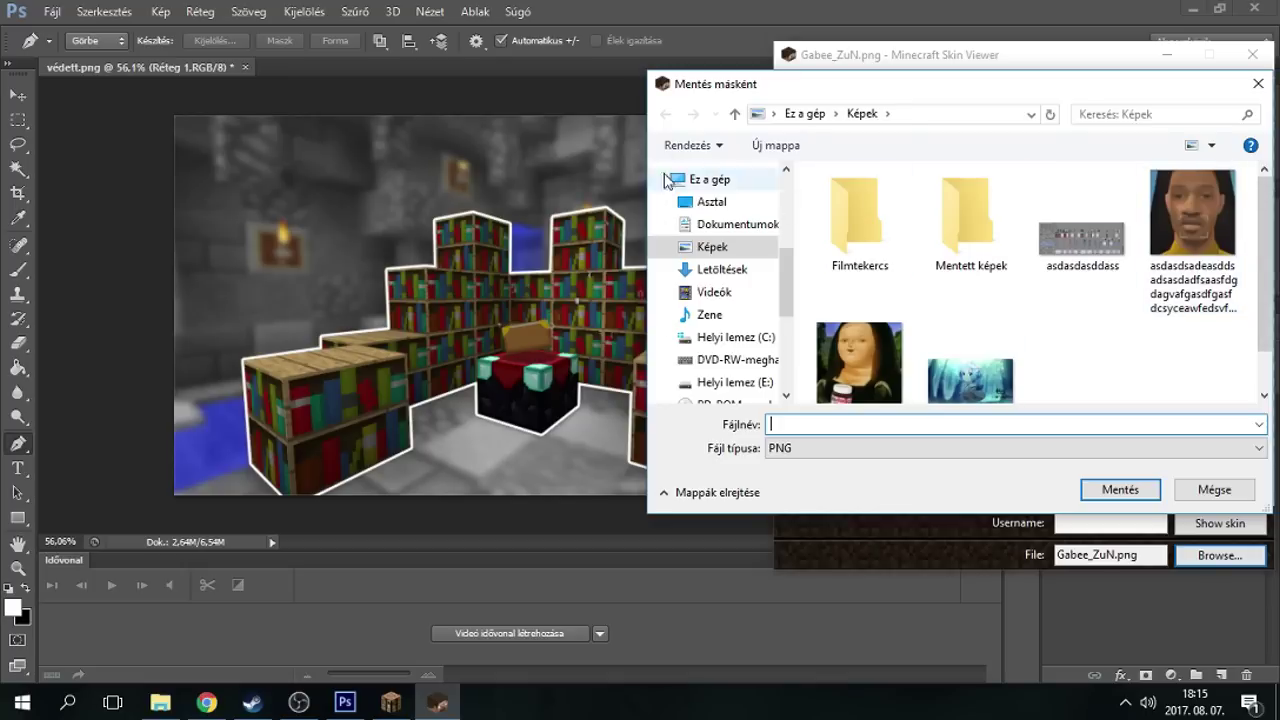
scroll(755, 356, up, 2)
scroll(755, 356, up, 1)
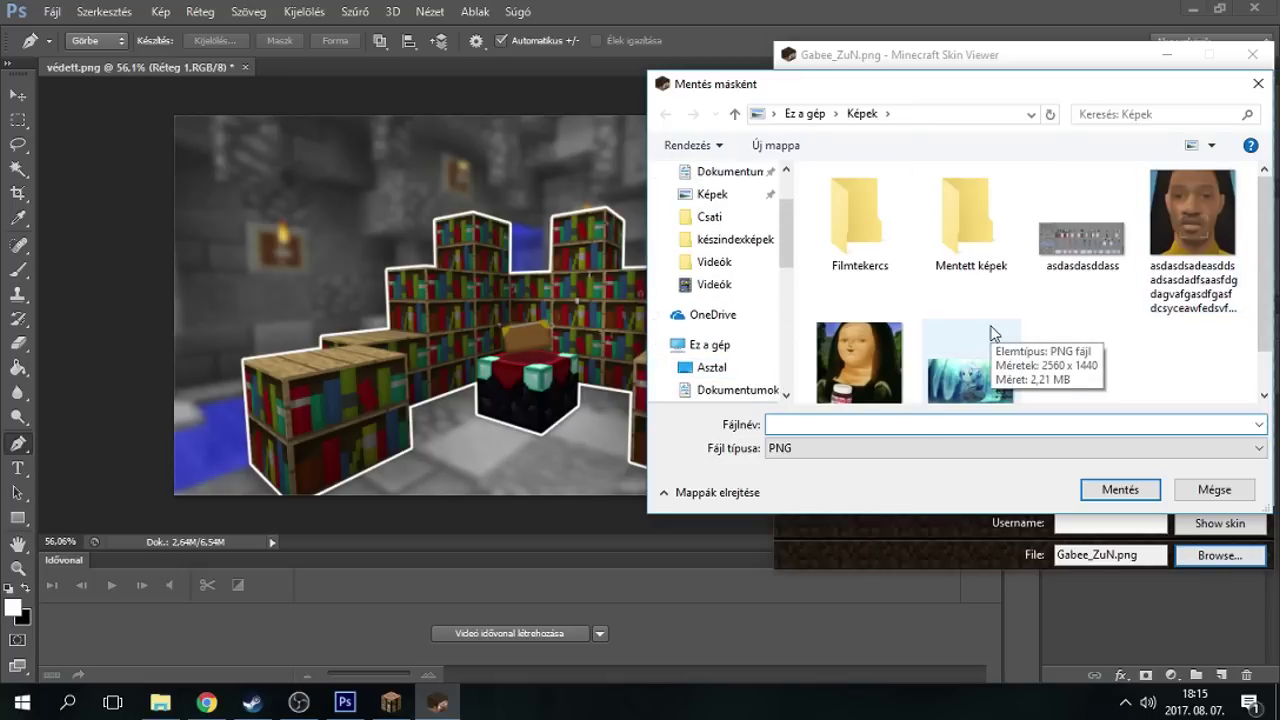
text(iiin)
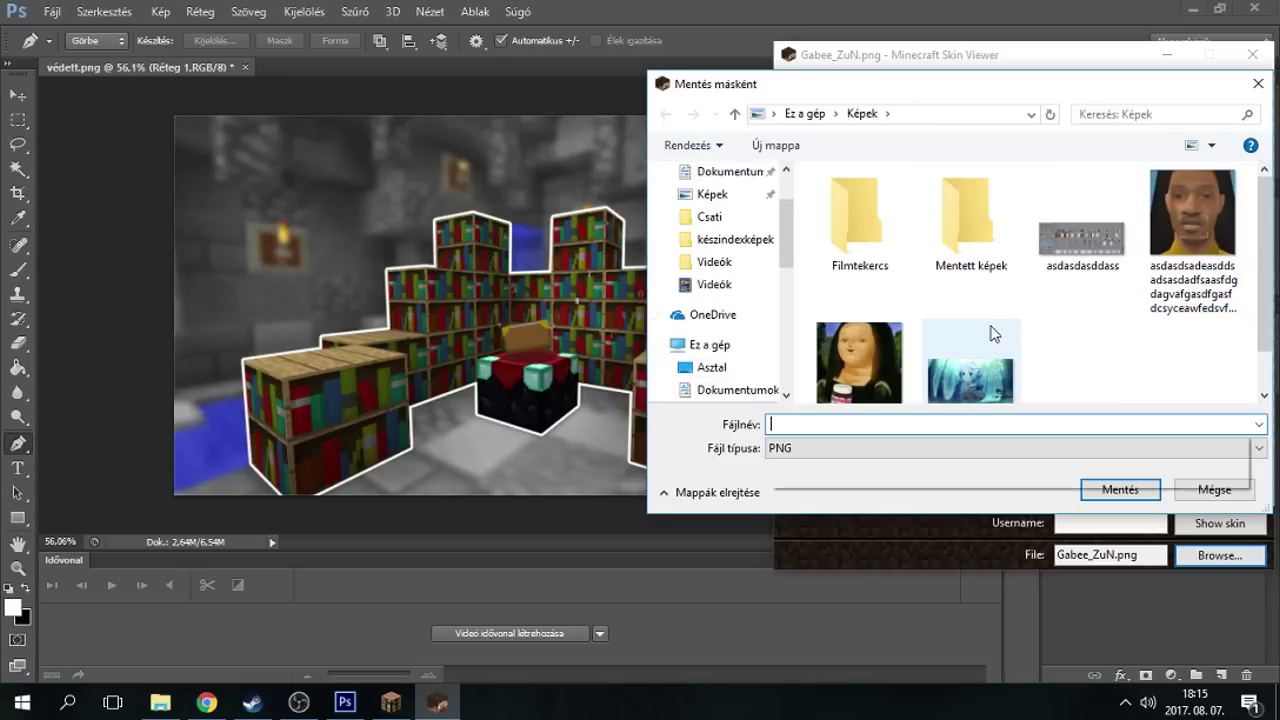
click(1120, 490)
- Switch to Photoshop and open Skiiin.png from the Képek library
click(51, 12)
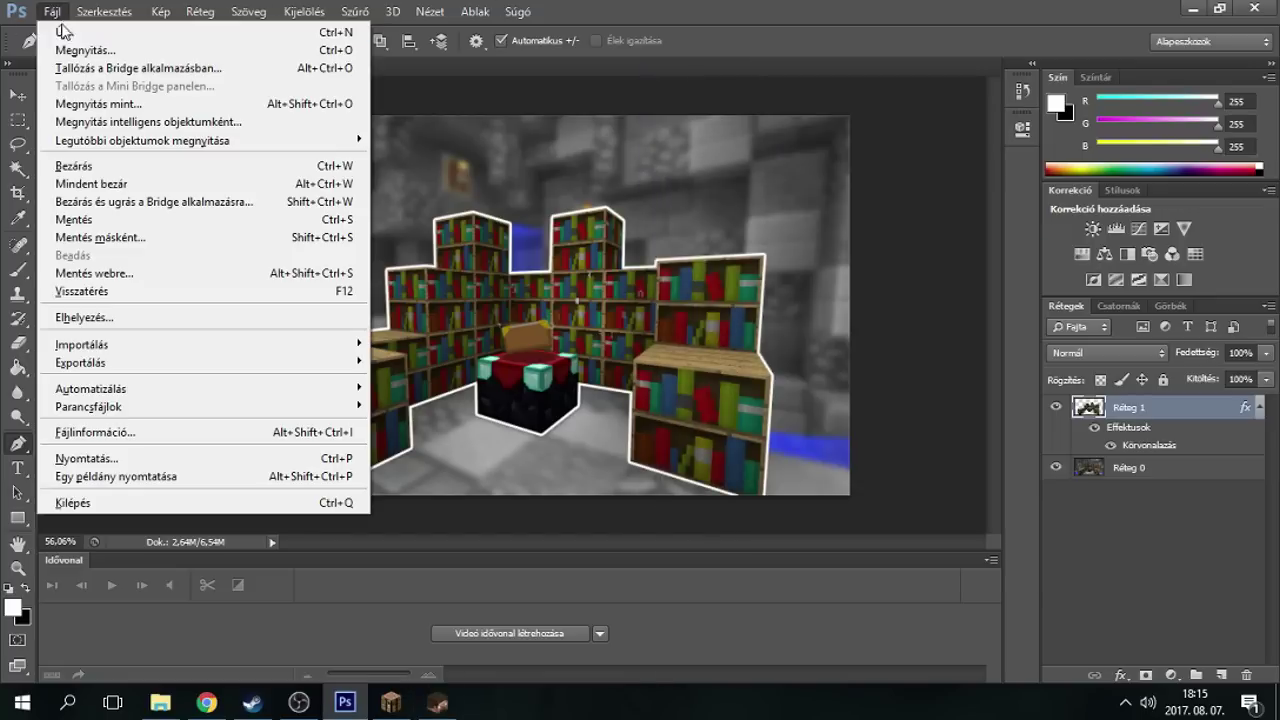
click(45, 50)
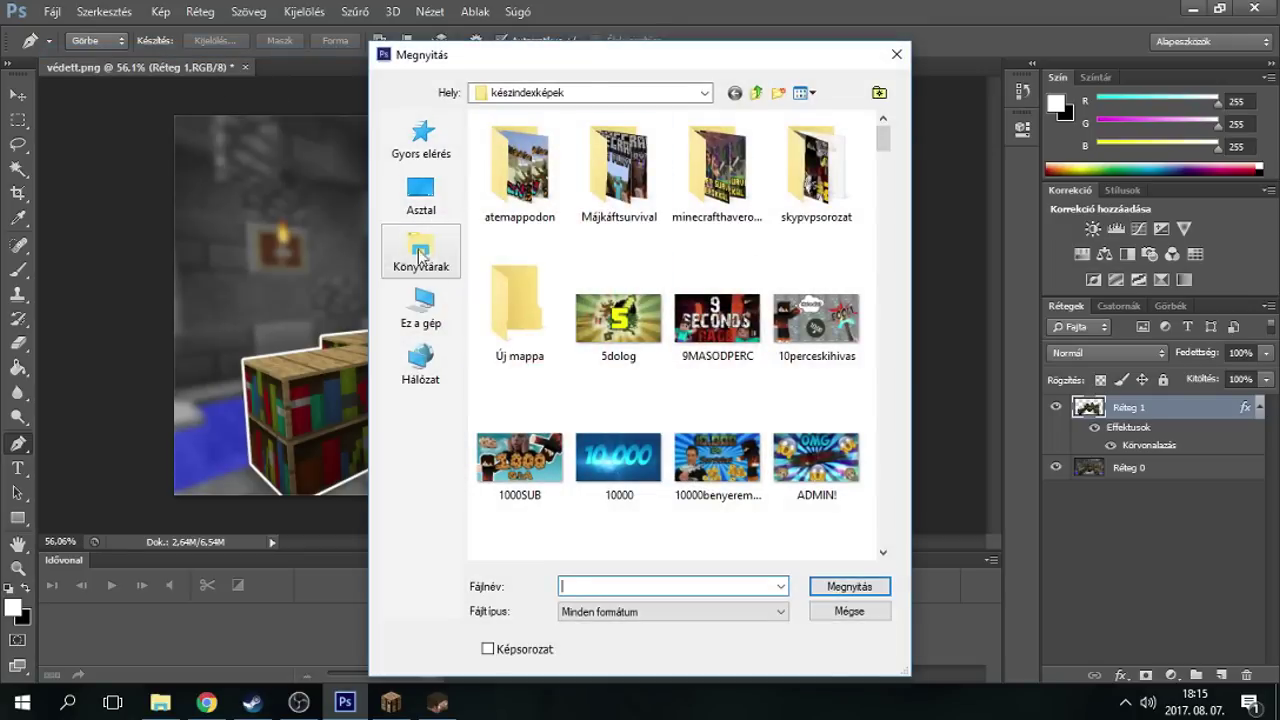
click(421, 195)
click(421, 255)
double_click(560, 190)
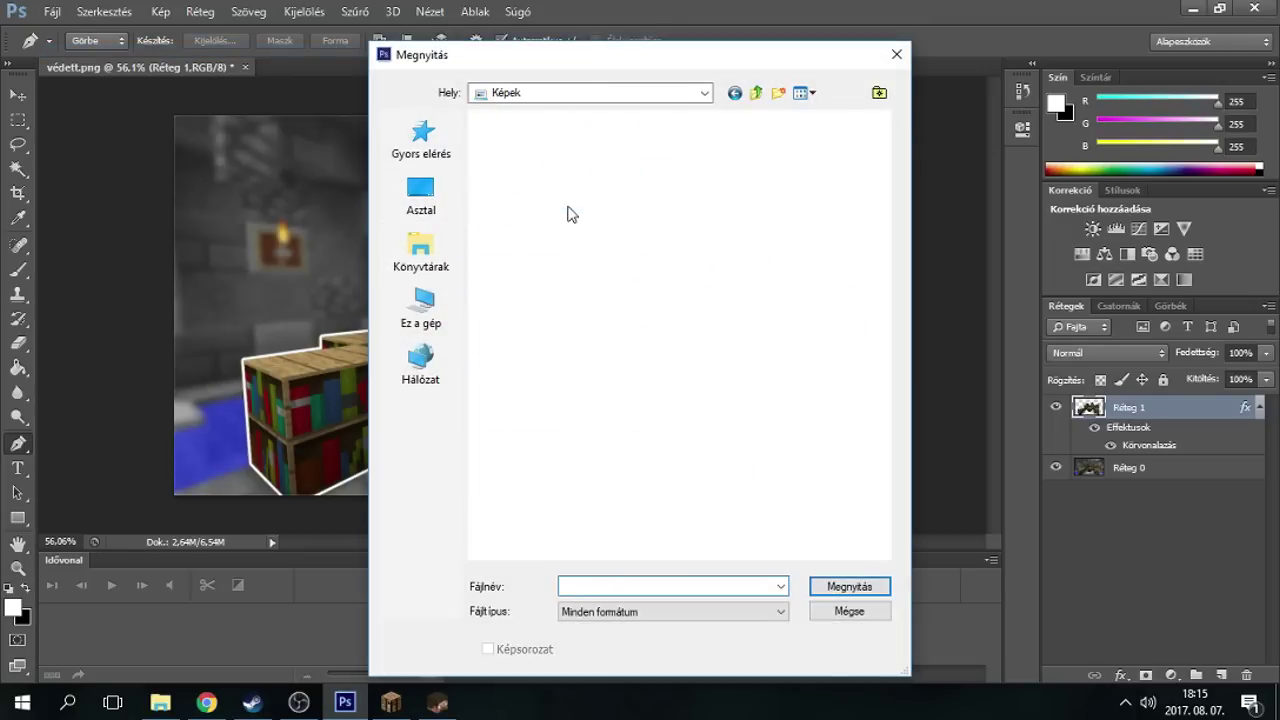
click(618, 300)
click(618, 458)
click(717, 450)
click(849, 587)
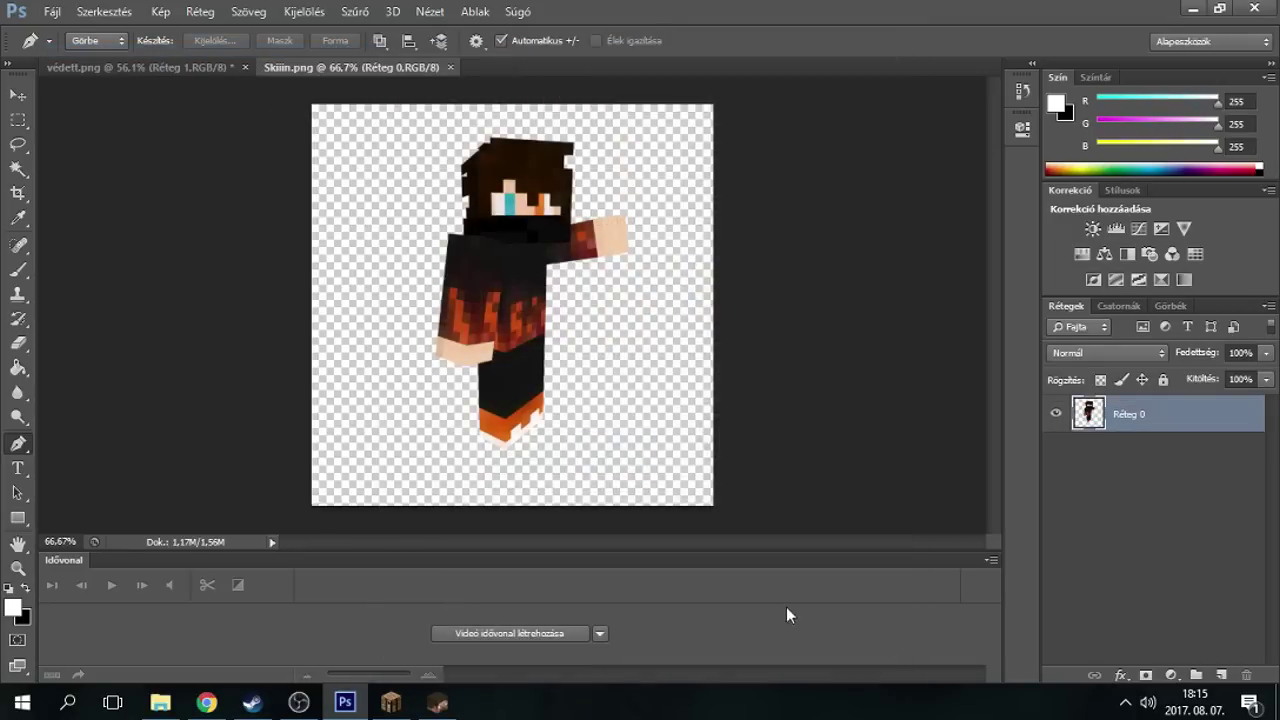
- Select the entire Skiiin.png canvas with the Rectangular Marquee tool active
click(18, 120)
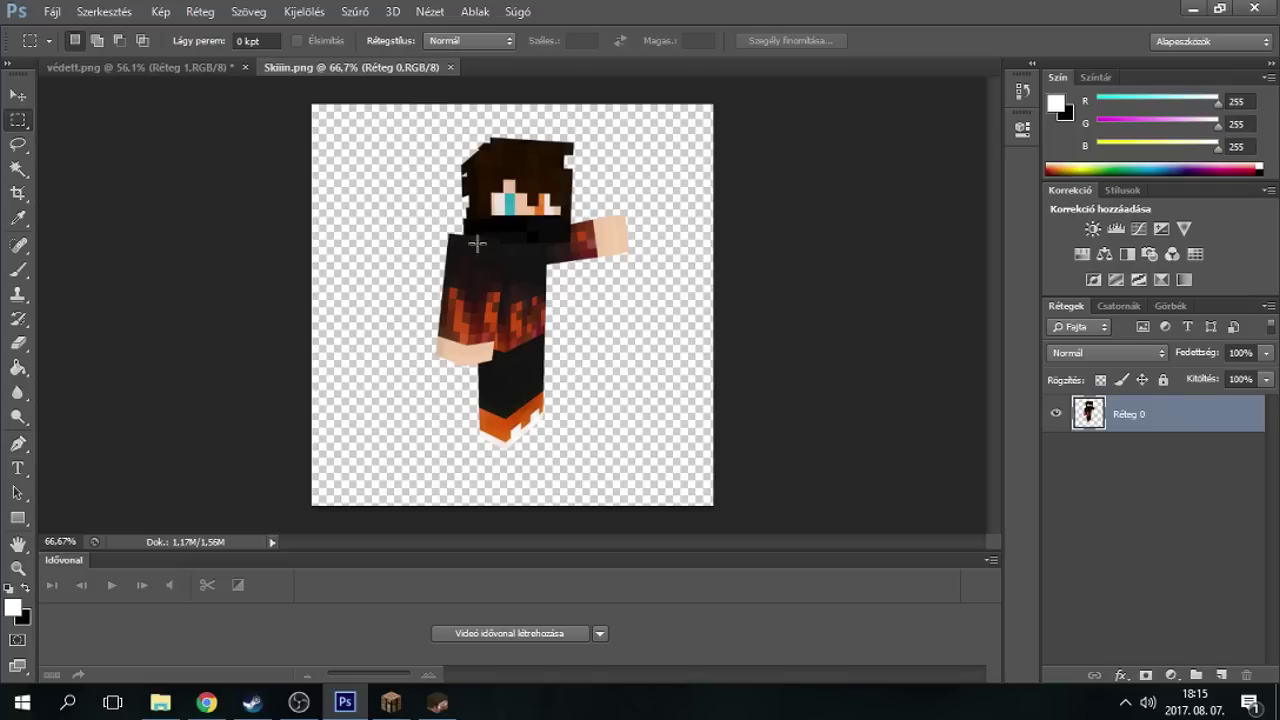
key(ctrl+a)
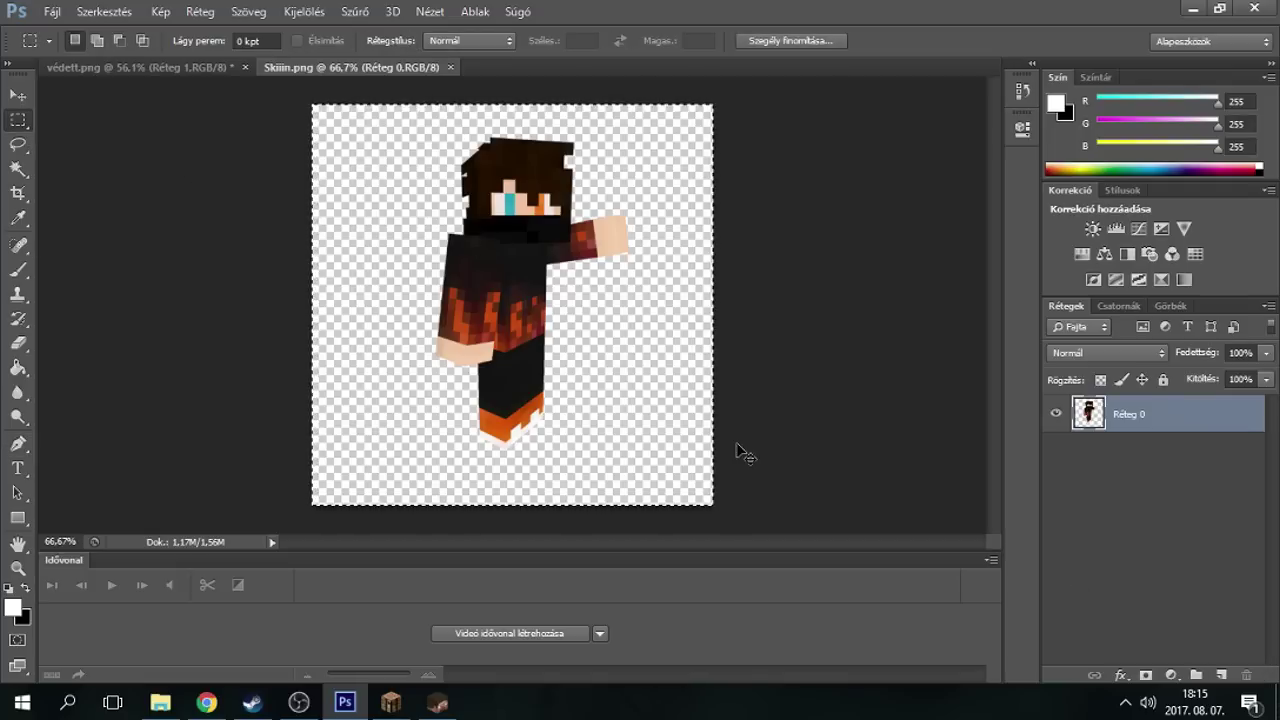